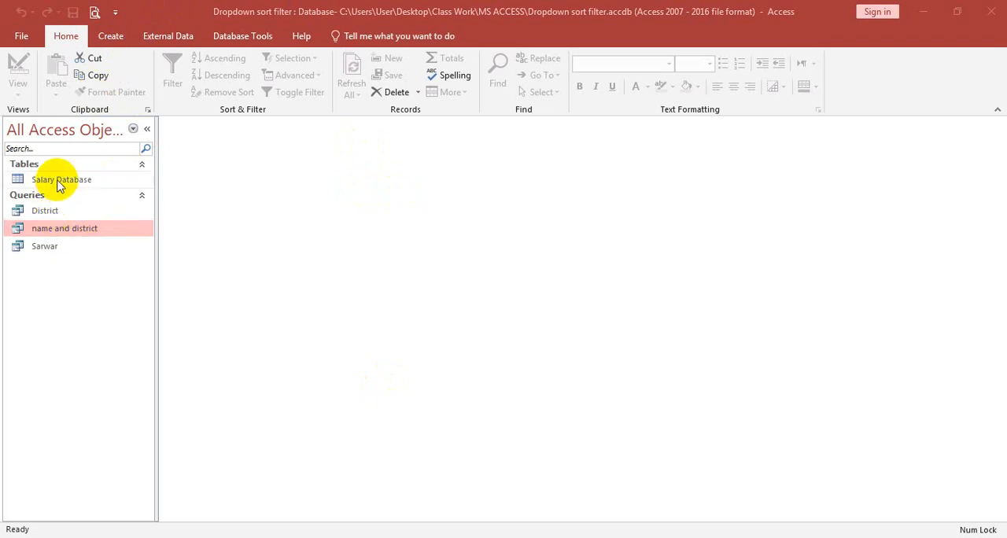
# - Close the open database and create a new Microsoft Access database named Mathmatics in the MS ACCESS folder
pyautogui.click(991, 11)
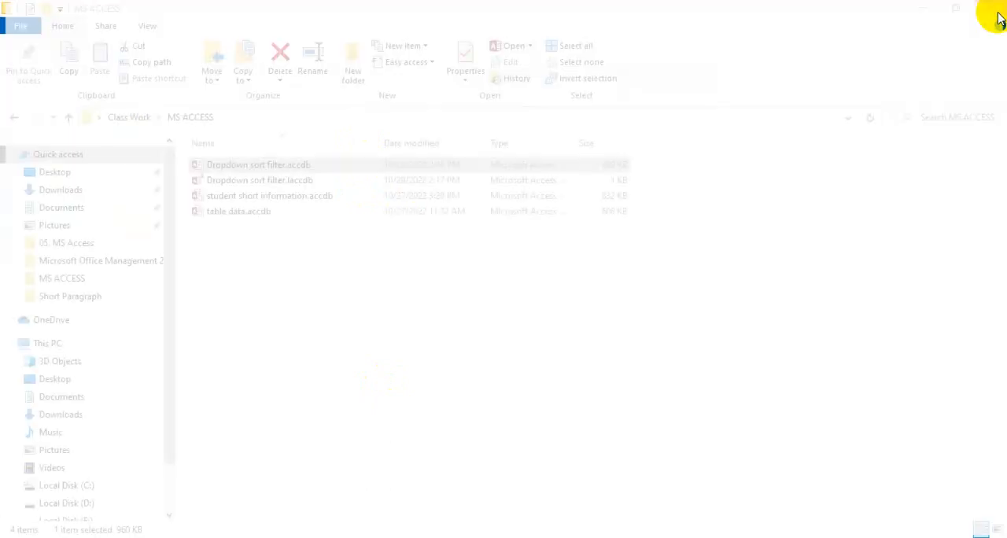
pyautogui.rightClick(270, 238)
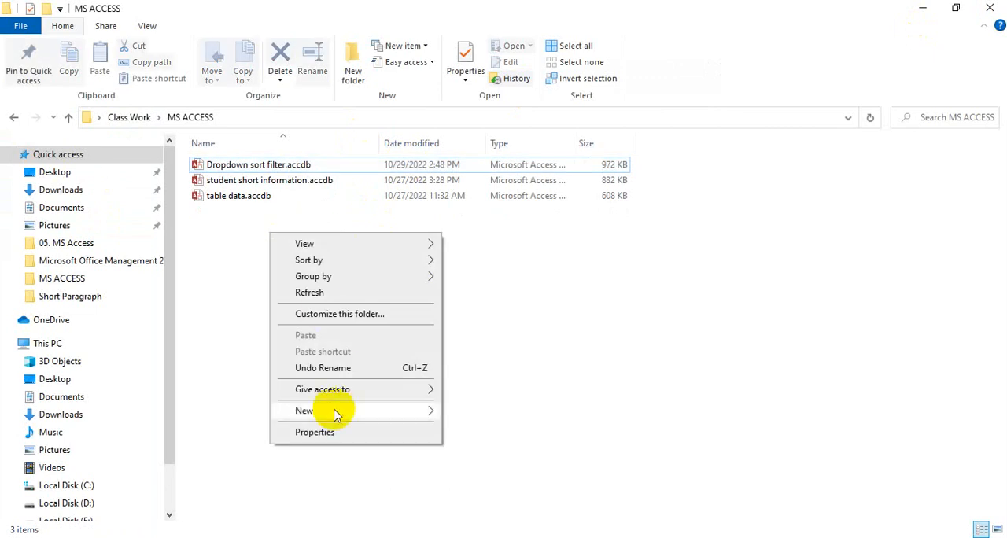
pyautogui.moveTo(335, 410)
pyautogui.click(494, 296)
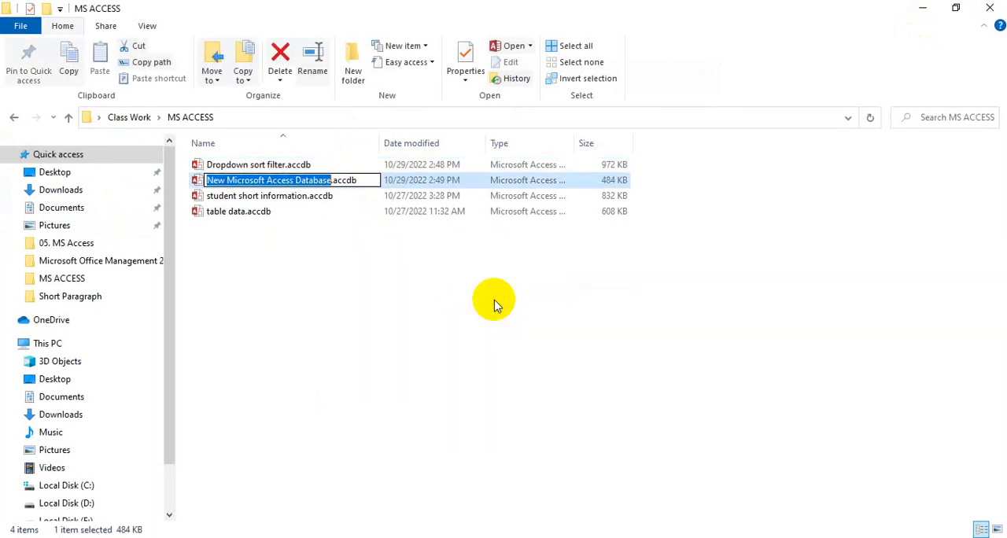
pyautogui.write('Mathma')
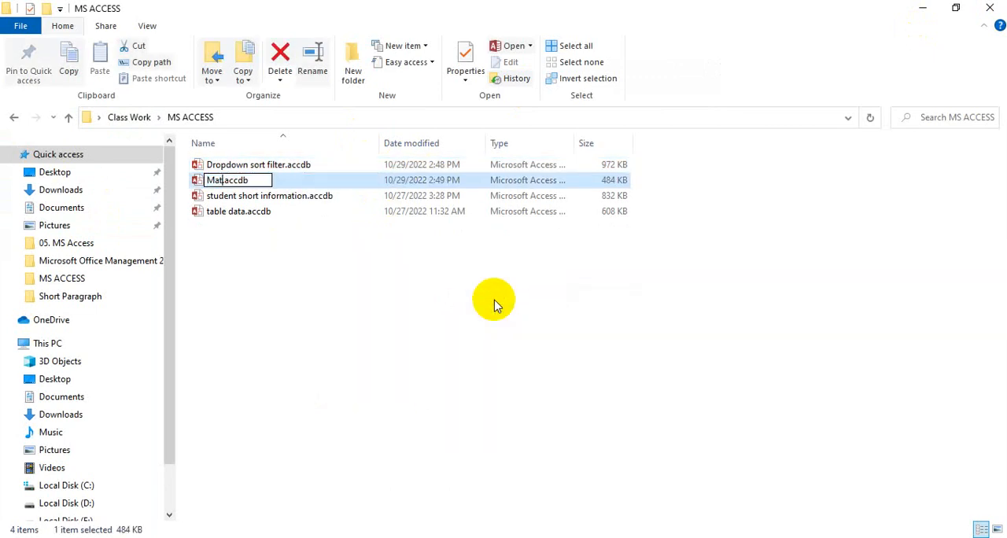
pyautogui.write('tics')
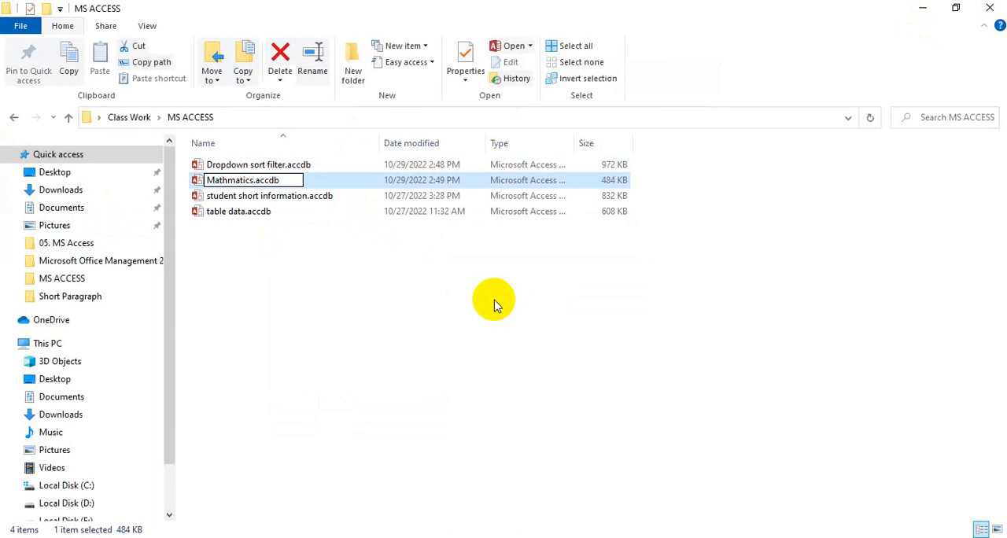
pyautogui.press('Return')
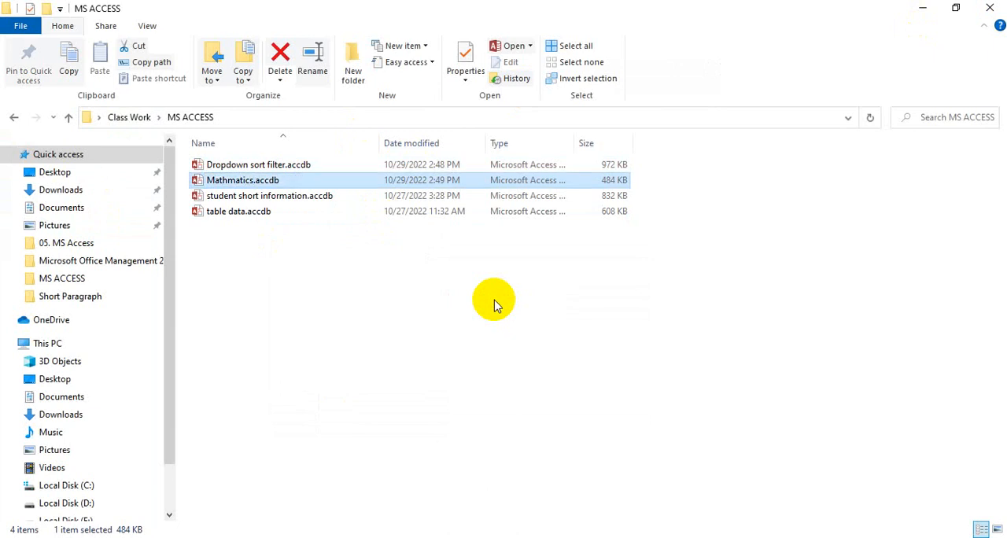
# - Open the Mathmatics database, dismissing its security warning, and start a new table in Design view
pyautogui.doubleClick(252, 182)
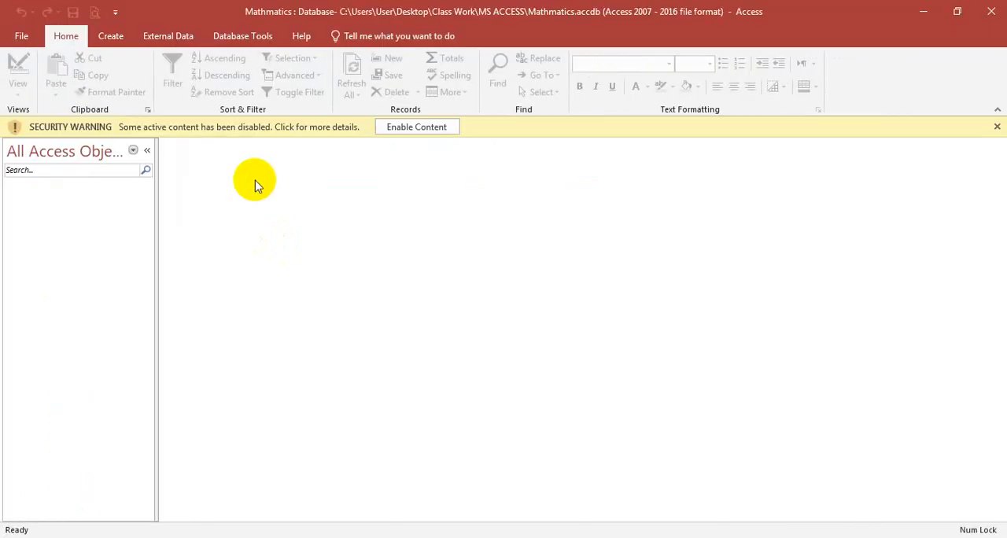
pyautogui.click(995, 126)
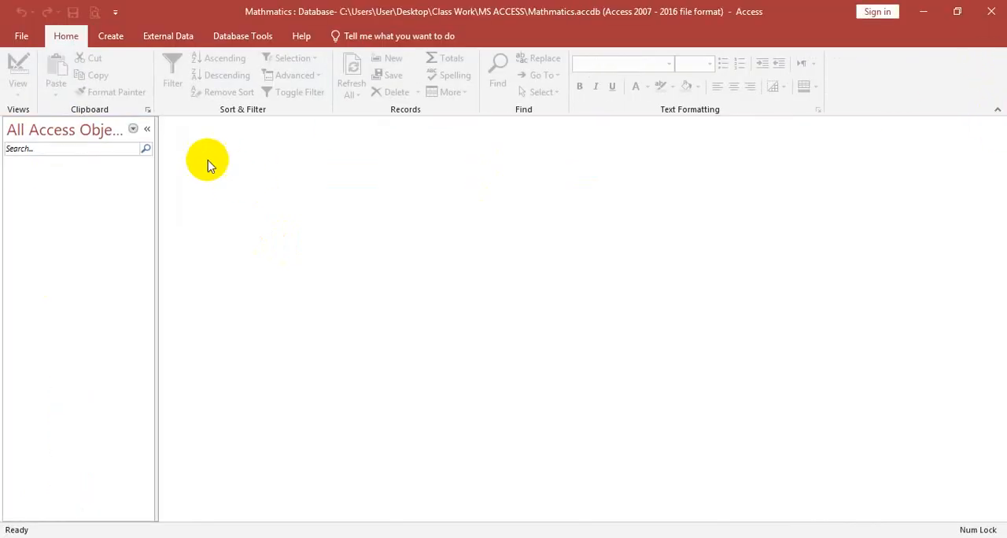
pyautogui.click(110, 36)
pyautogui.click(106, 84)
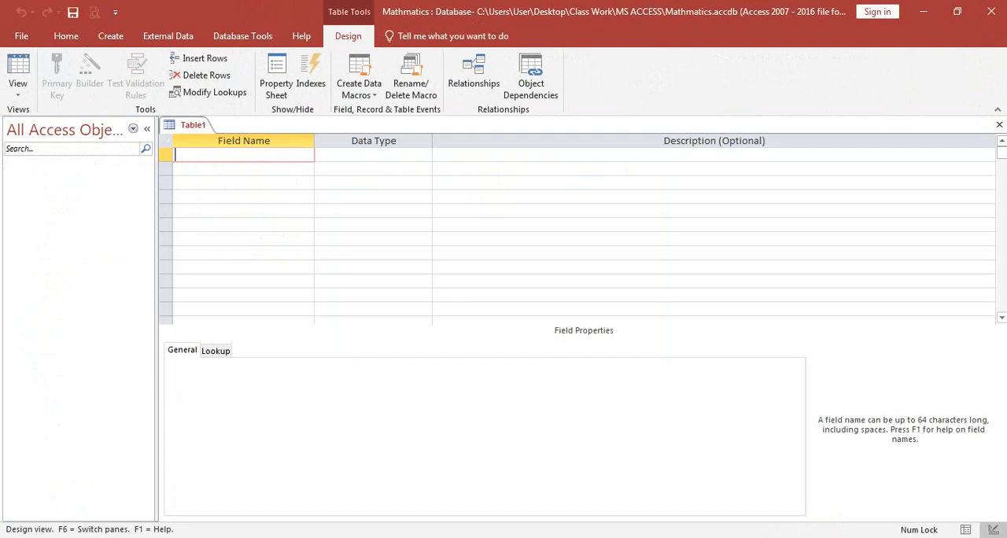
# - Add a field named Number 1 with the Number data type as the table's first field
pyautogui.write('Number 1')
pyautogui.press('Tab')
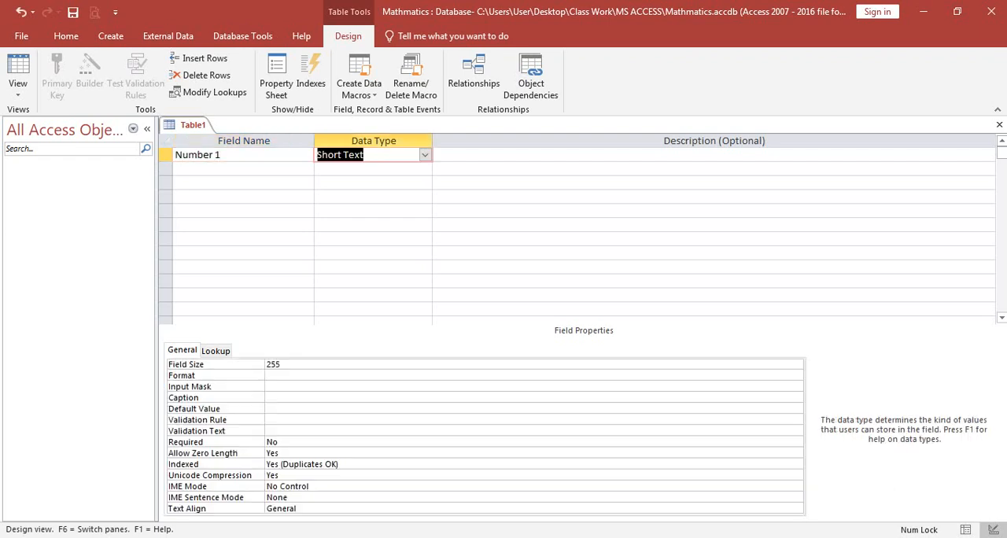
pyautogui.write('number')
pyautogui.press('Tab')
# - Add a second field named Number 2 with the Number data type
pyautogui.press('Tab')
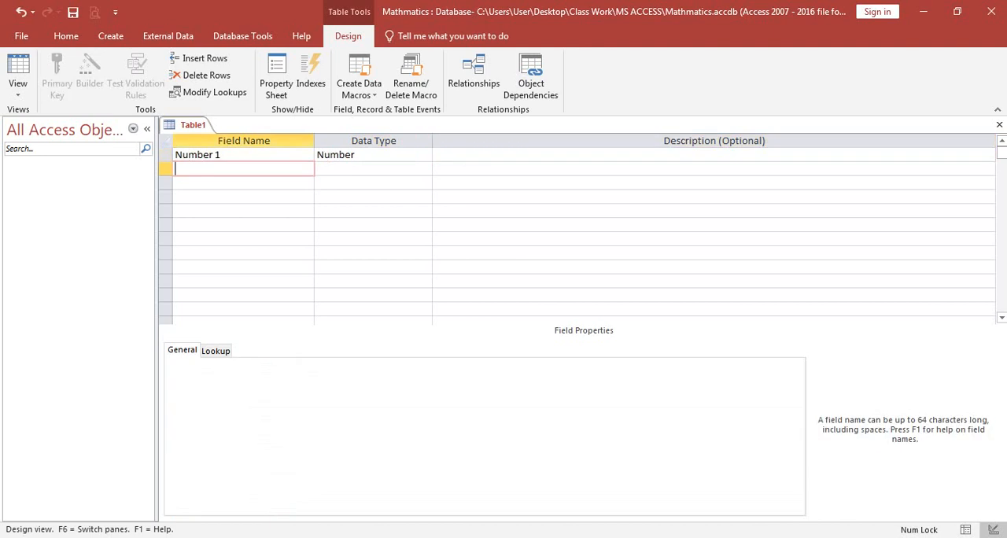
pyautogui.write('Number 2')
pyautogui.press('Tab')
pyautogui.write('m')
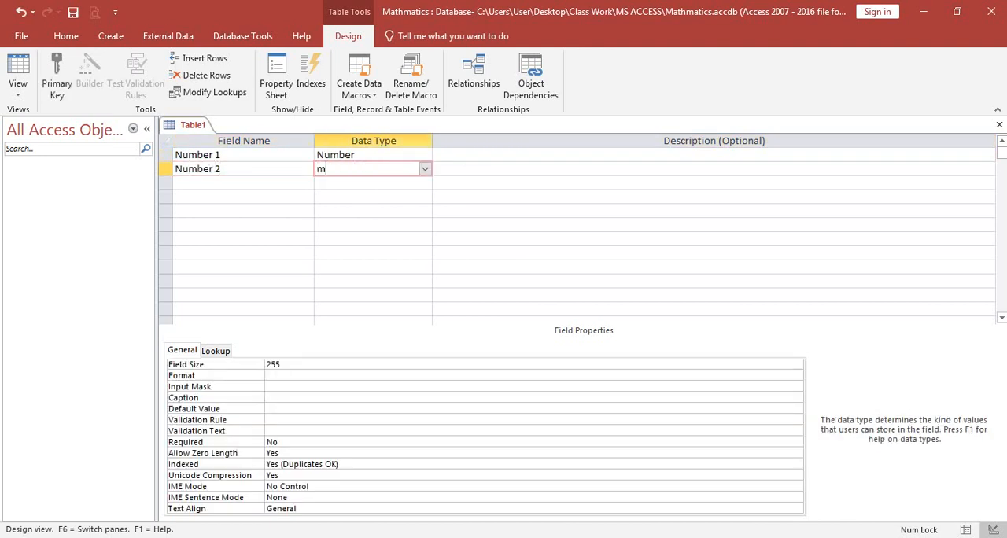
pyautogui.press('BackSpace')
pyautogui.write('number')
pyautogui.press('Tab')
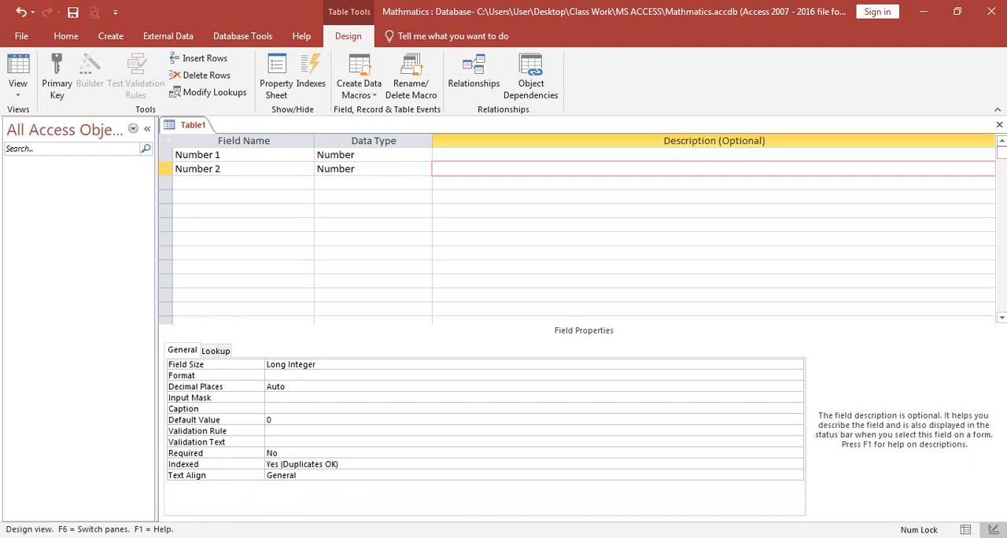
# - Save the table as Mathmatics without creating a primary key, and close it
pyautogui.rightClick(196, 125)
pyautogui.click(224, 131)
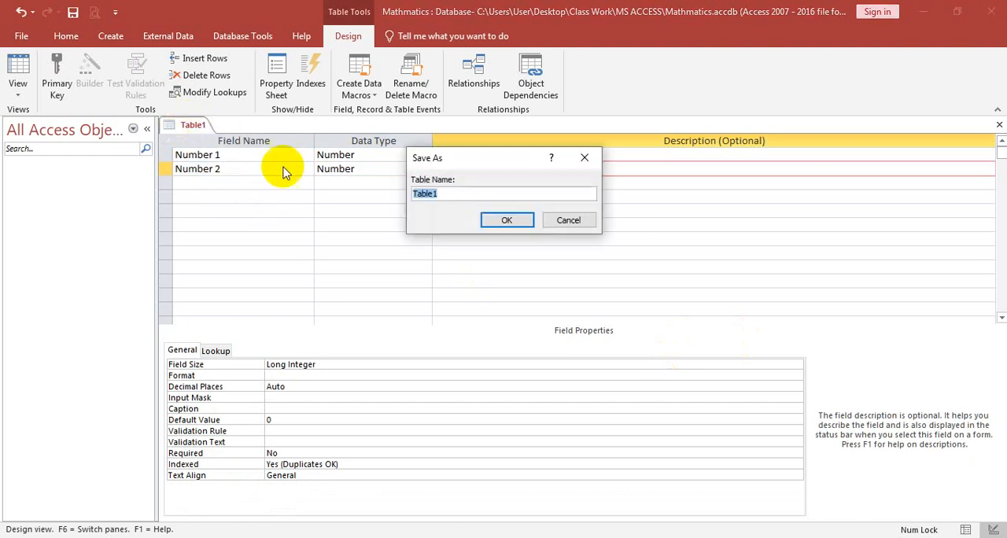
pyautogui.write('Math')
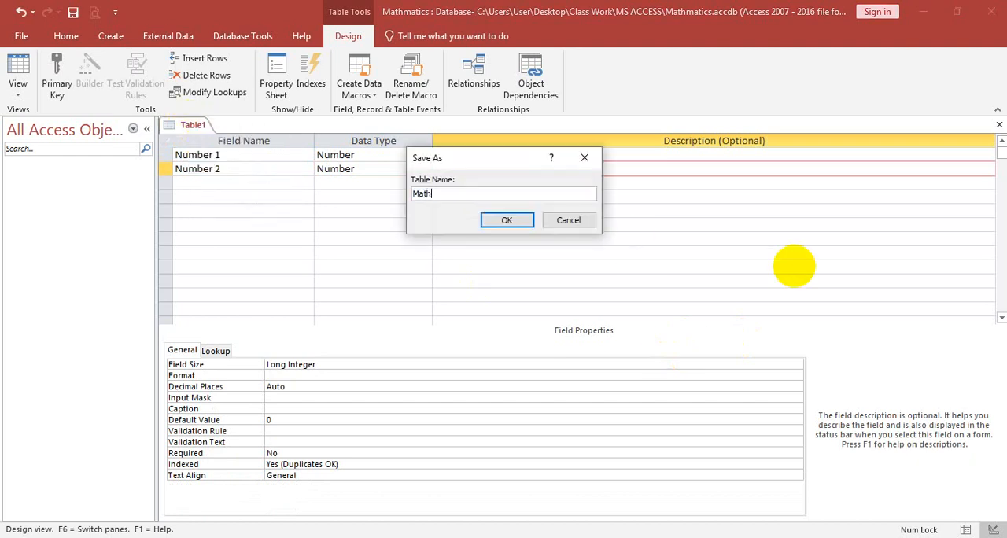
pyautogui.write('matics')
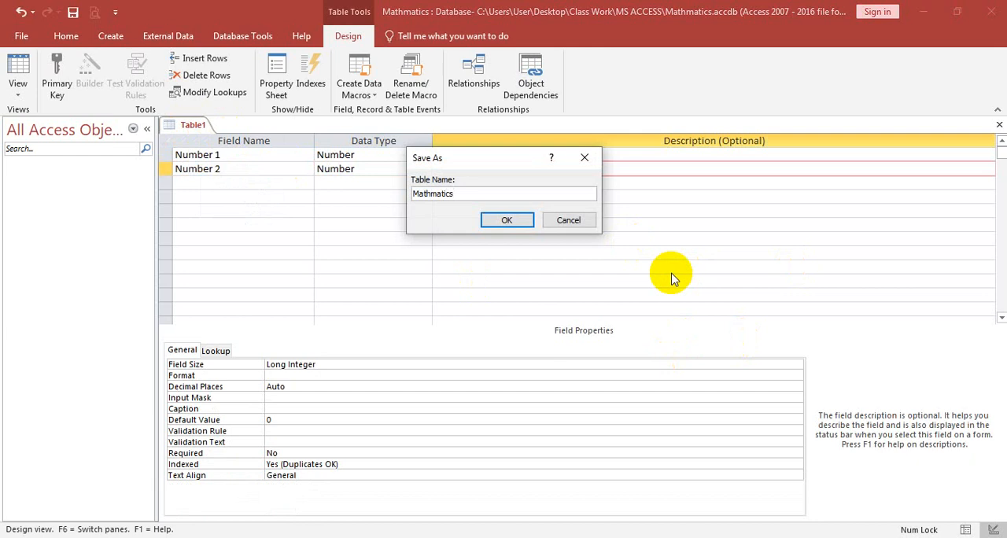
pyautogui.click(507, 221)
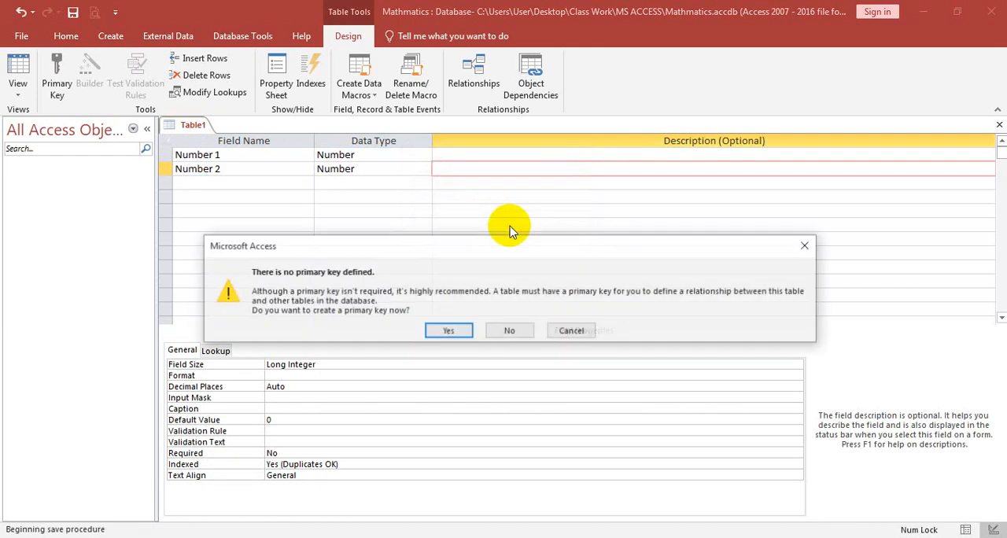
pyautogui.click(513, 331)
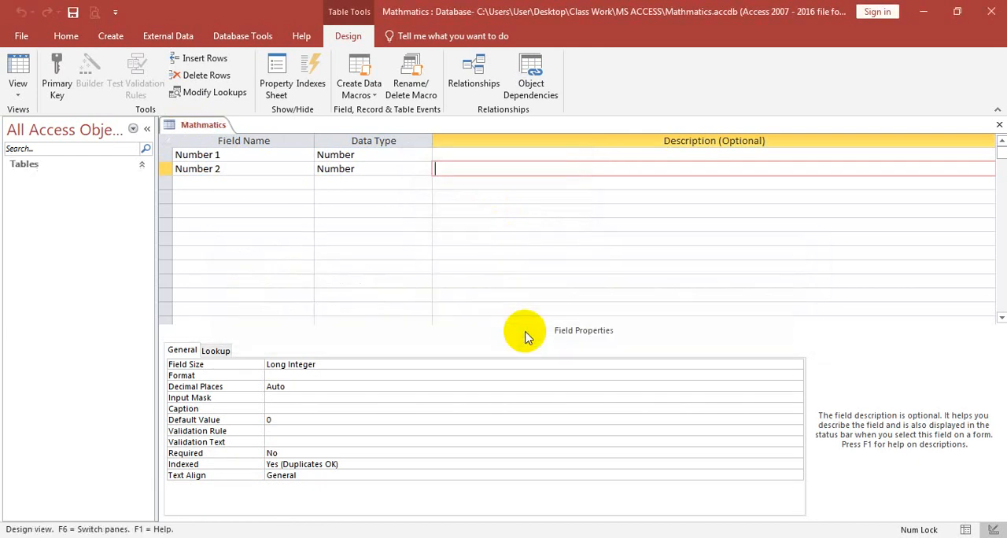
pyautogui.click(999, 124)
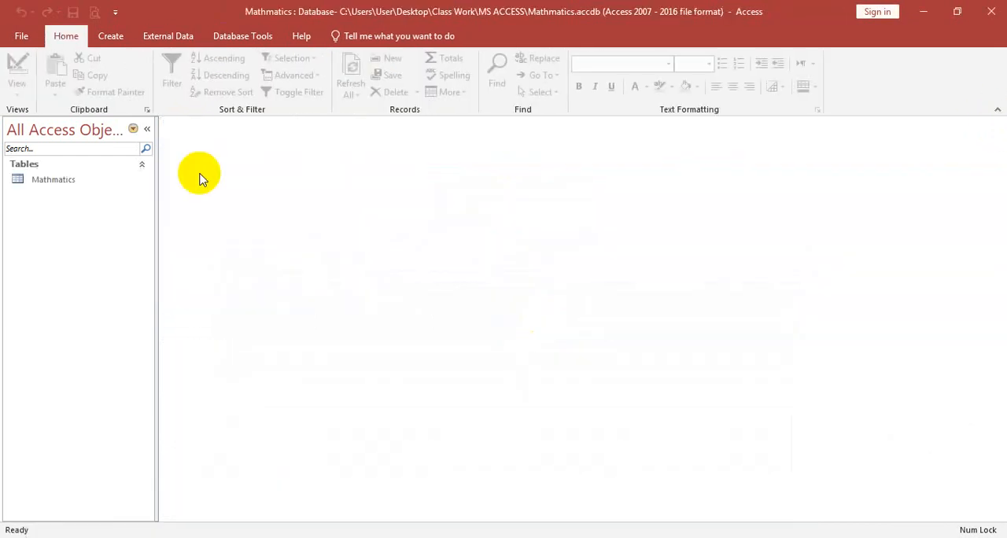
# - Open the Mathmatics table and enter a first record with 20 in Number 1 and 25 in Number 2
pyautogui.doubleClick(45, 186)
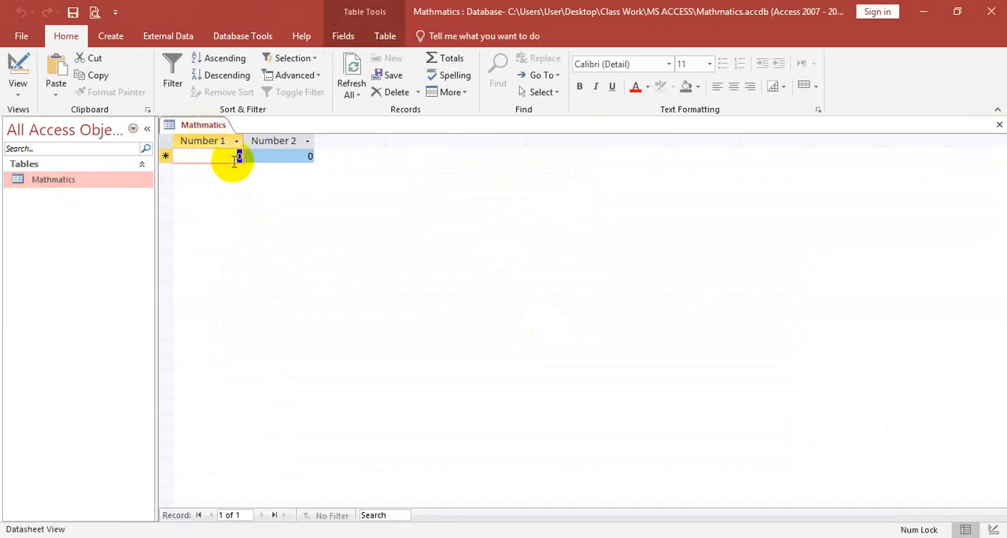
pyautogui.click(234, 157)
pyautogui.write('20')
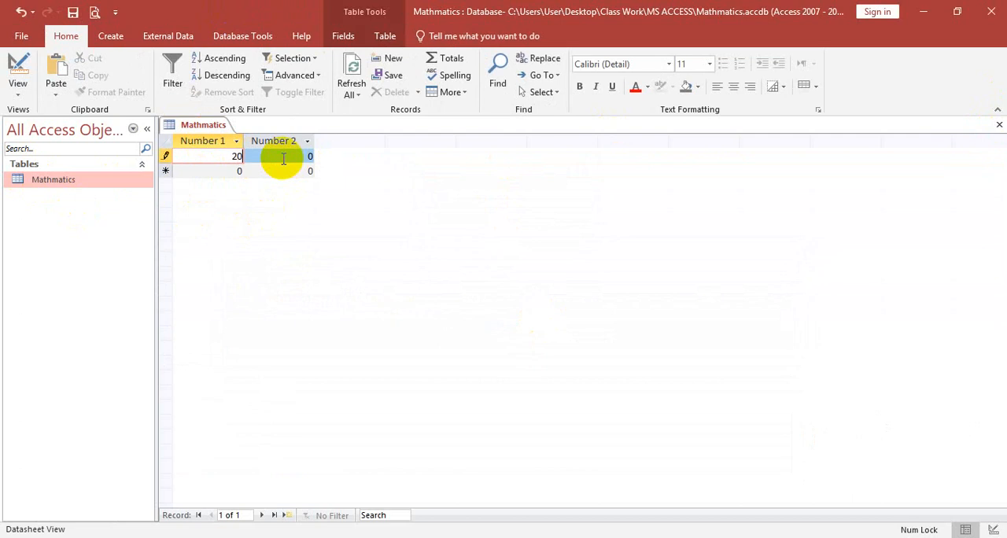
pyautogui.press('Tab')
pyautogui.write('25')
pyautogui.press('Tab')
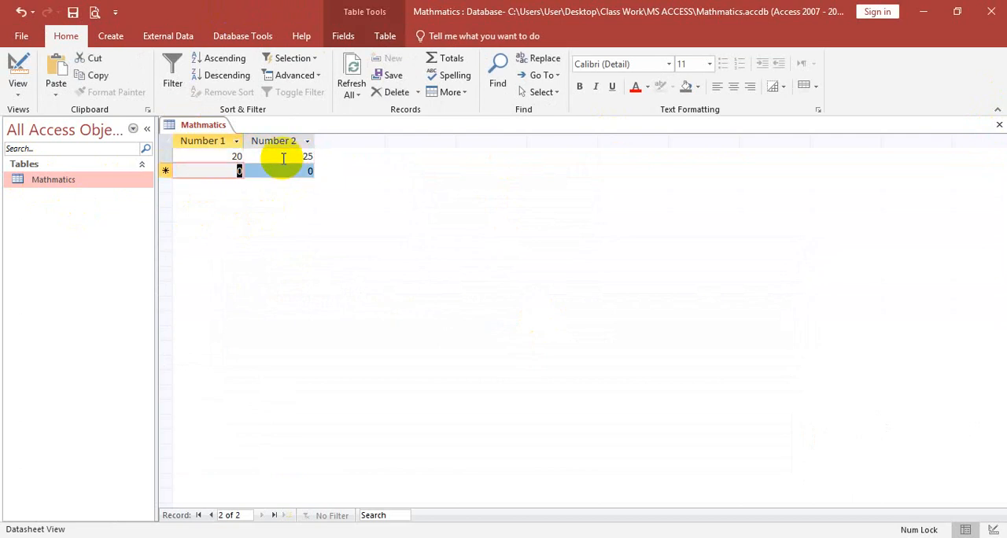
# - Enter two more records for Number 1 and Number 2: 55 and 44, followed by 55 and 11
pyautogui.write('55')
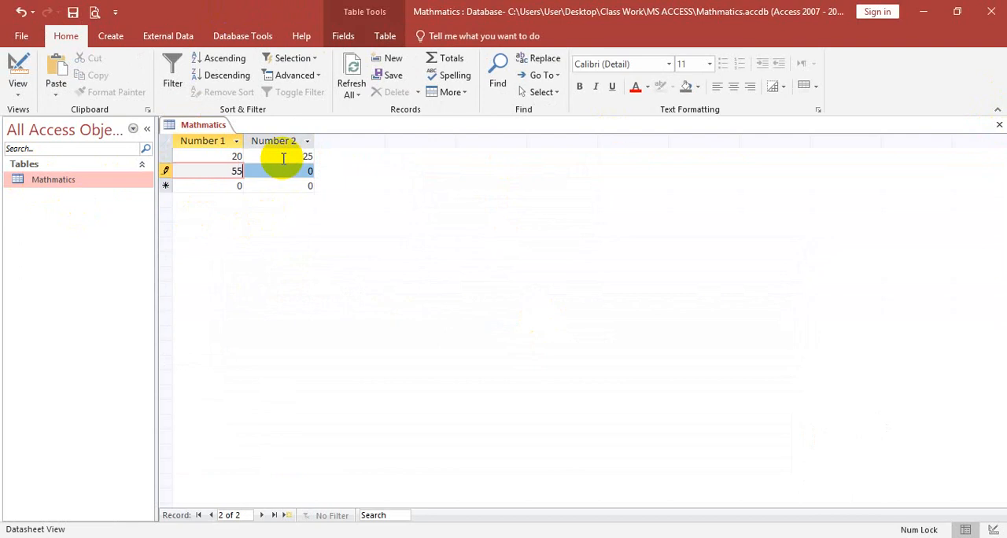
pyautogui.press('Tab')
pyautogui.write('44')
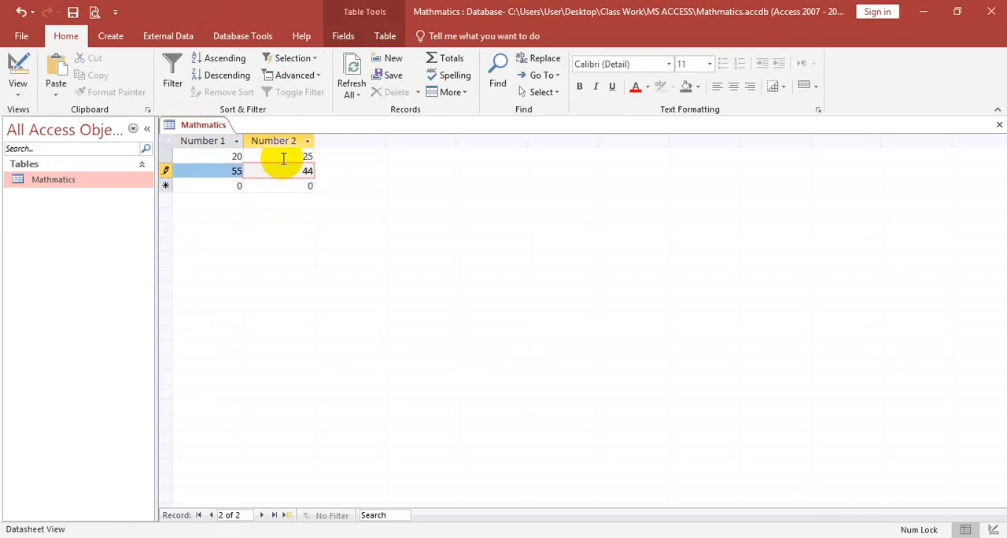
pyautogui.press('Tab')
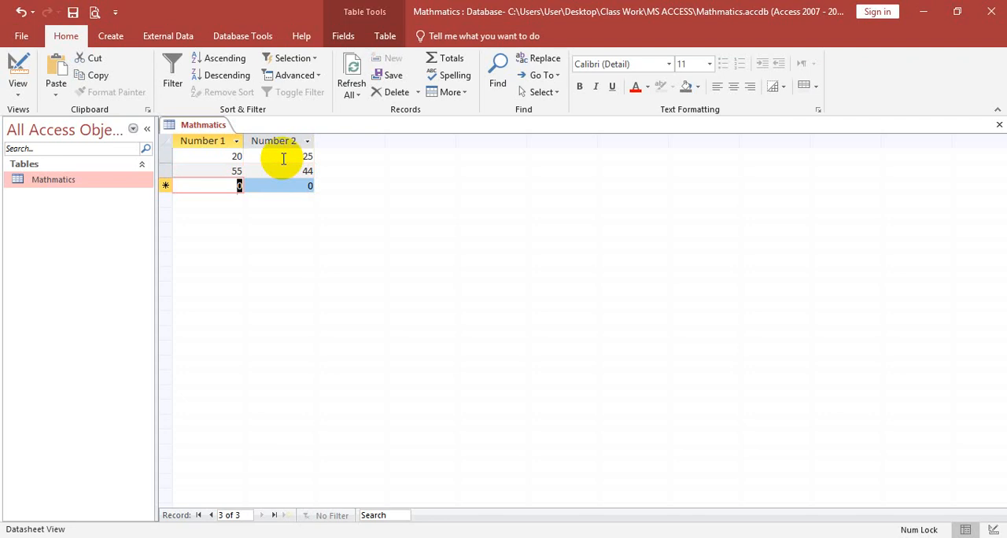
pyautogui.write('55')
pyautogui.press('Tab')
pyautogui.write('1')
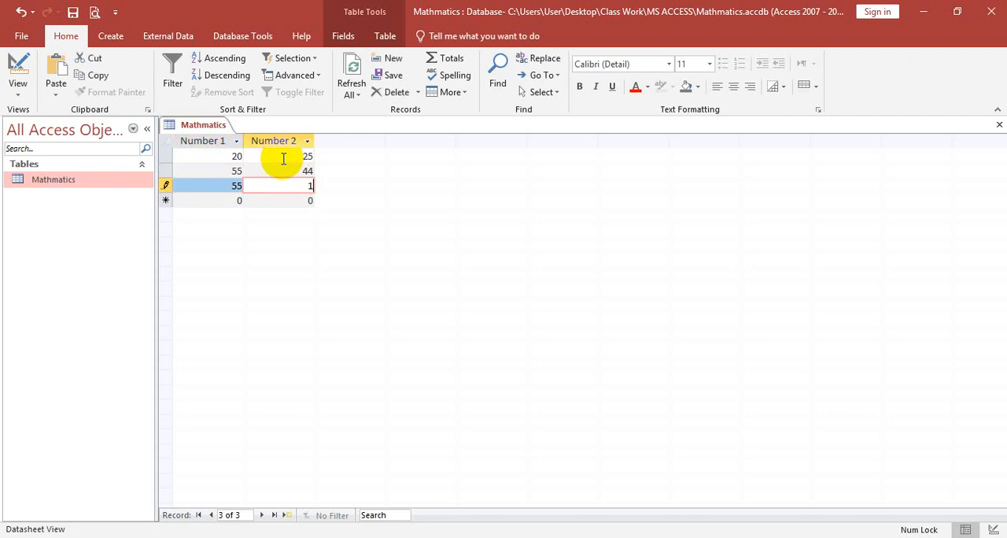
pyautogui.write('1')
# - Switch the Mathmatics table to Design view and add a field named Addition with the Calculated data type
pyautogui.click(20, 87)
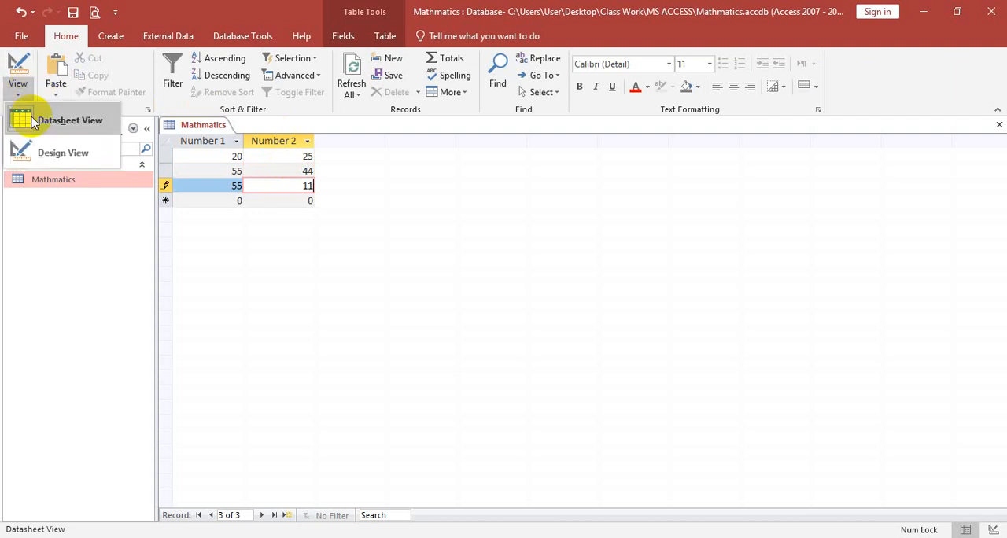
pyautogui.click(54, 157)
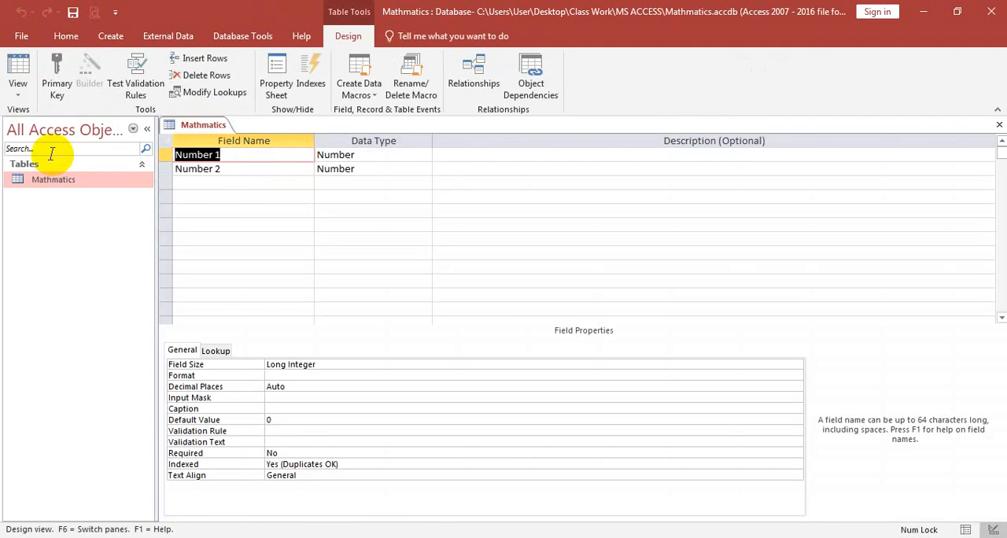
pyautogui.click(189, 183)
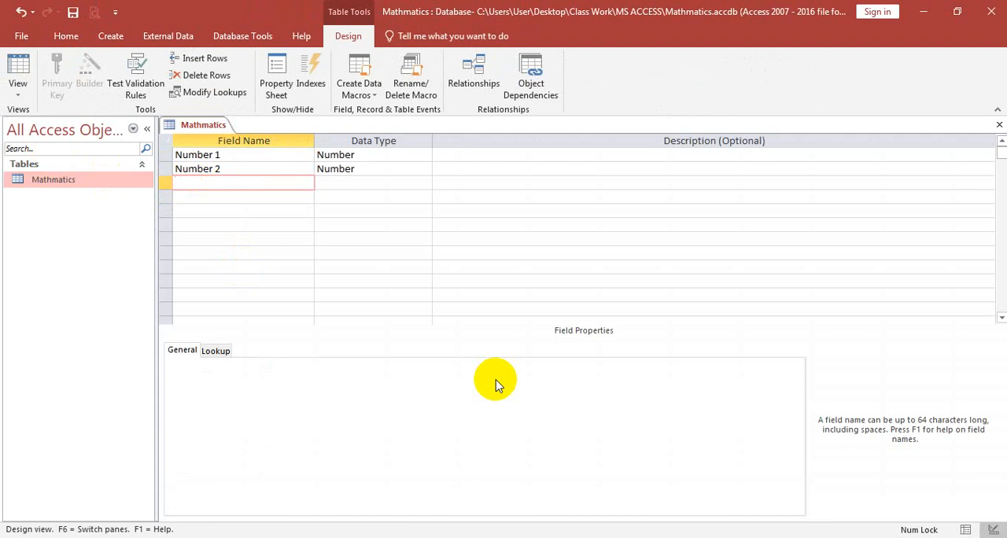
pyautogui.write('a')
pyautogui.press('BackSpace')
pyautogui.write('Addition')
pyautogui.press('Tab')
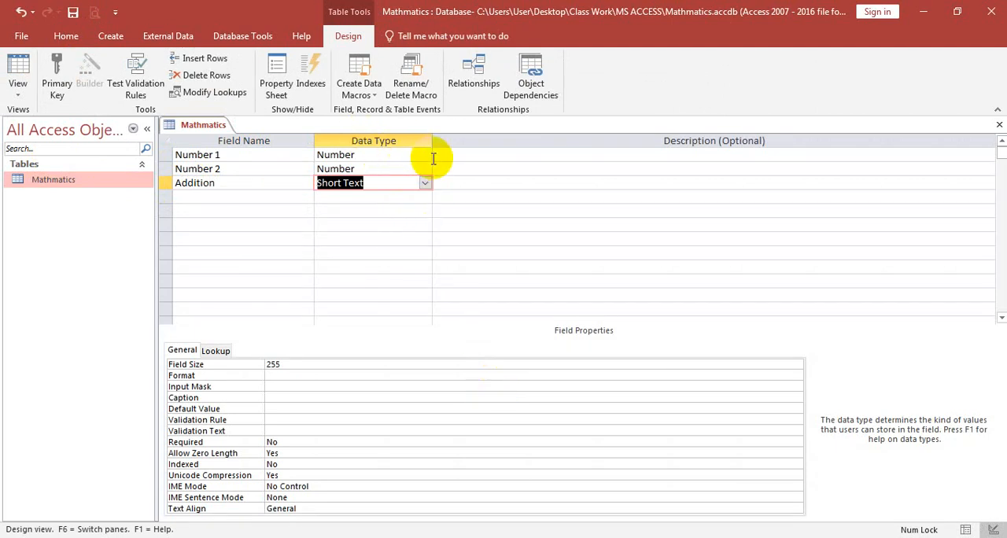
pyautogui.click(424, 182)
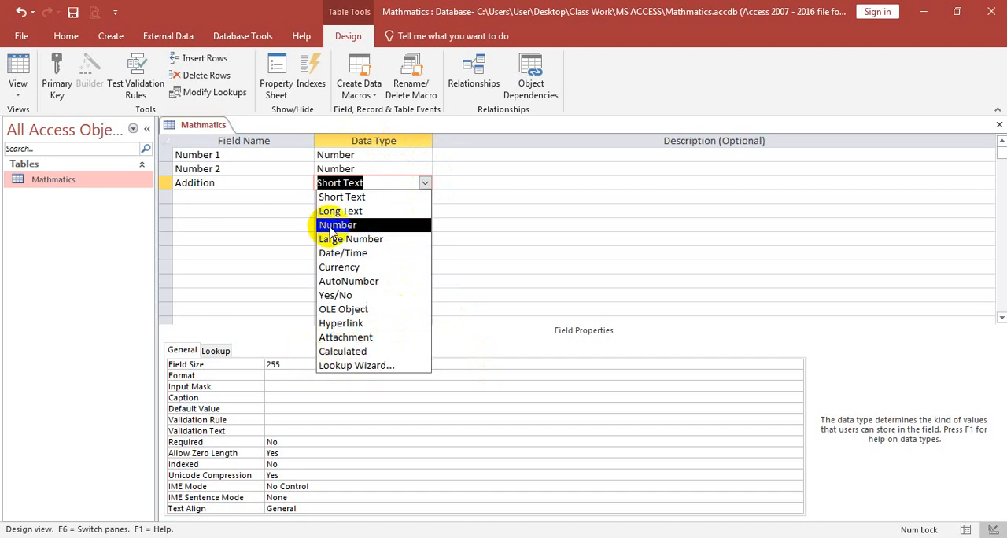
pyautogui.click(343, 351)
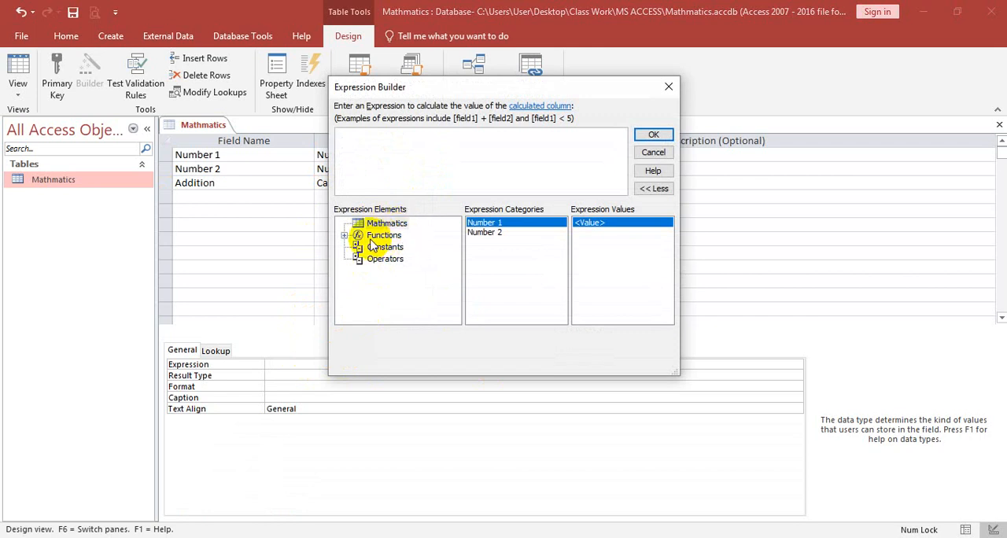
# - Examine the built-in function categories available for the expression, such as Conversion, Date/Time, Financial, Math, Text and Program Flow
pyautogui.click(345, 236)
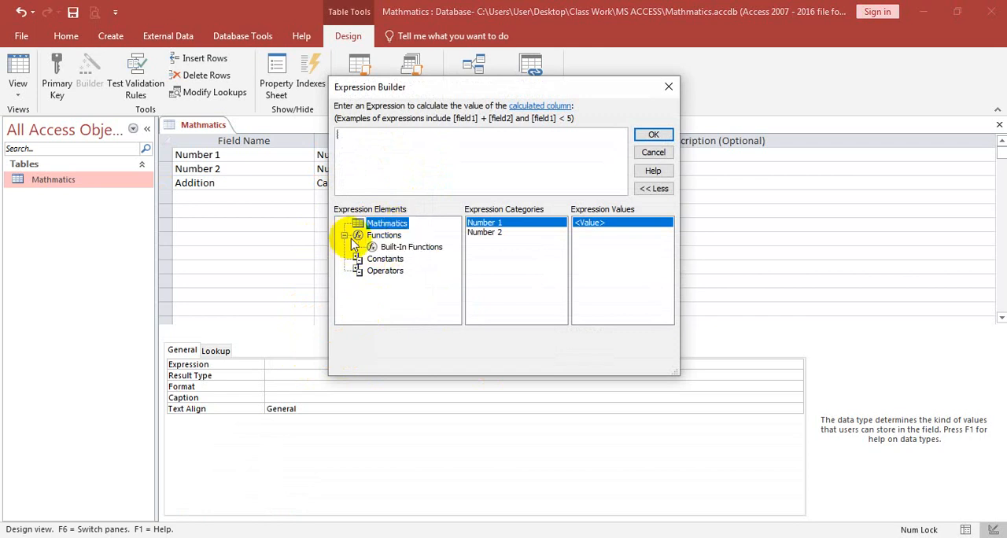
pyautogui.click(405, 247)
pyautogui.click(488, 232)
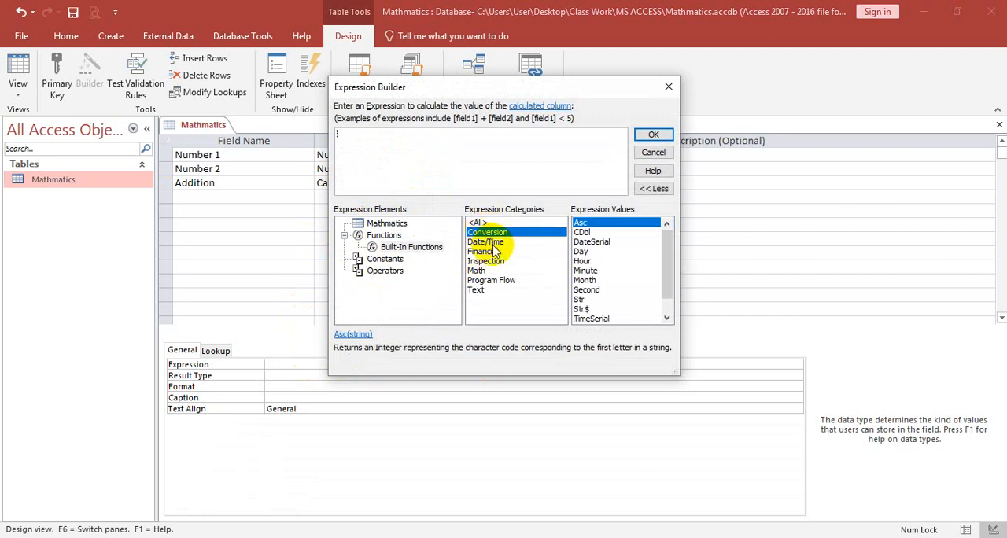
pyautogui.click(489, 242)
pyautogui.click(486, 251)
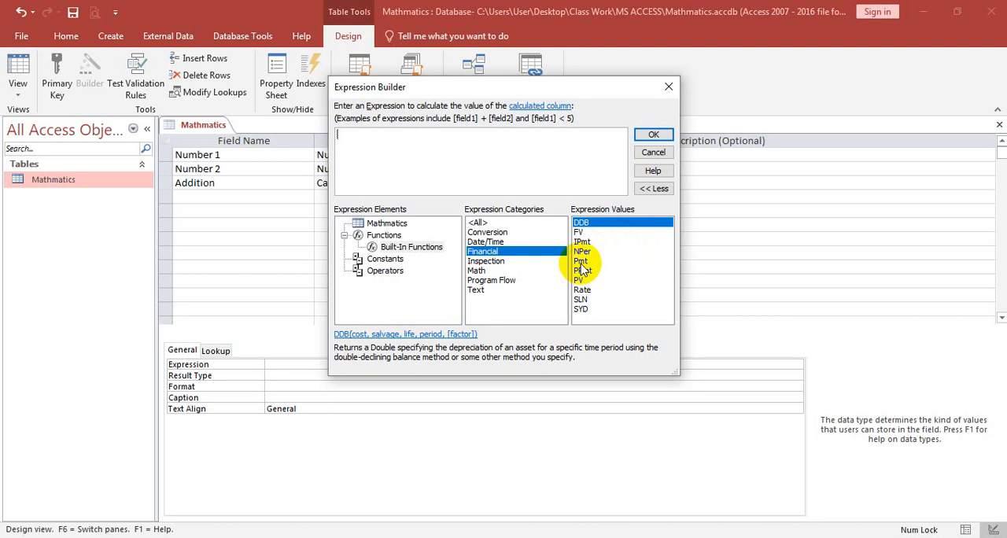
pyautogui.click(480, 271)
pyautogui.click(484, 260)
pyautogui.click(478, 290)
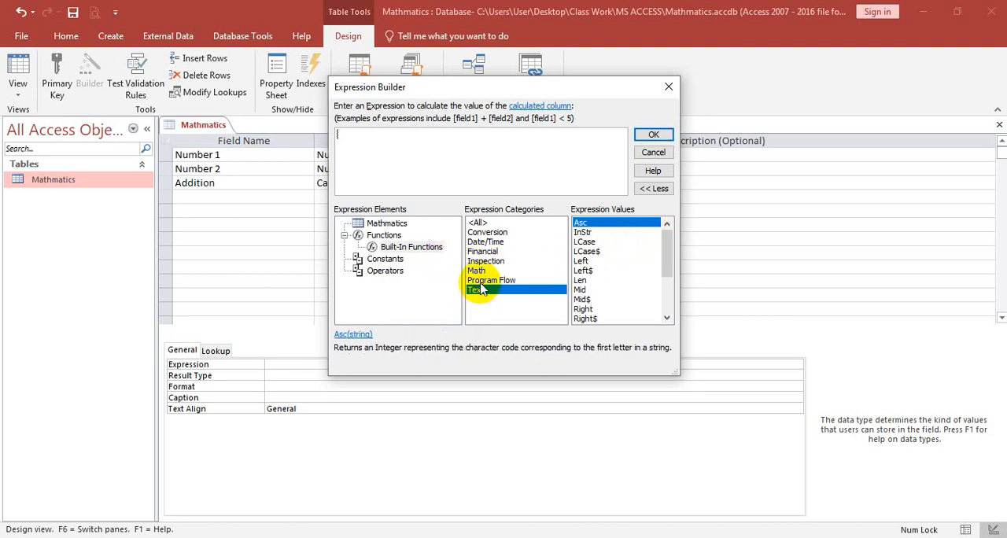
pyautogui.click(489, 280)
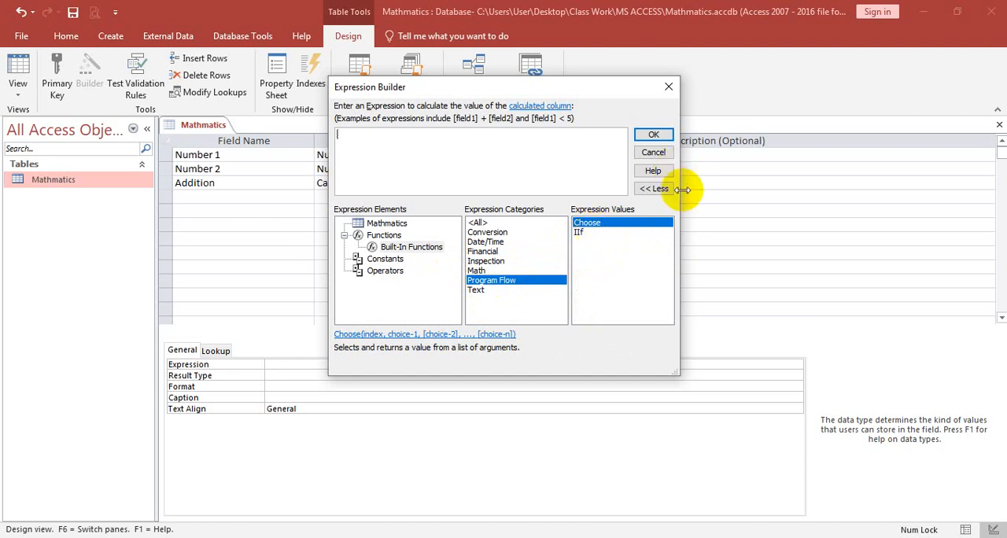
# - Build the expression [Number 1] + [Number 2] from the Mathmatics table's fields for the Addition field and accept it
pyautogui.click(386, 222)
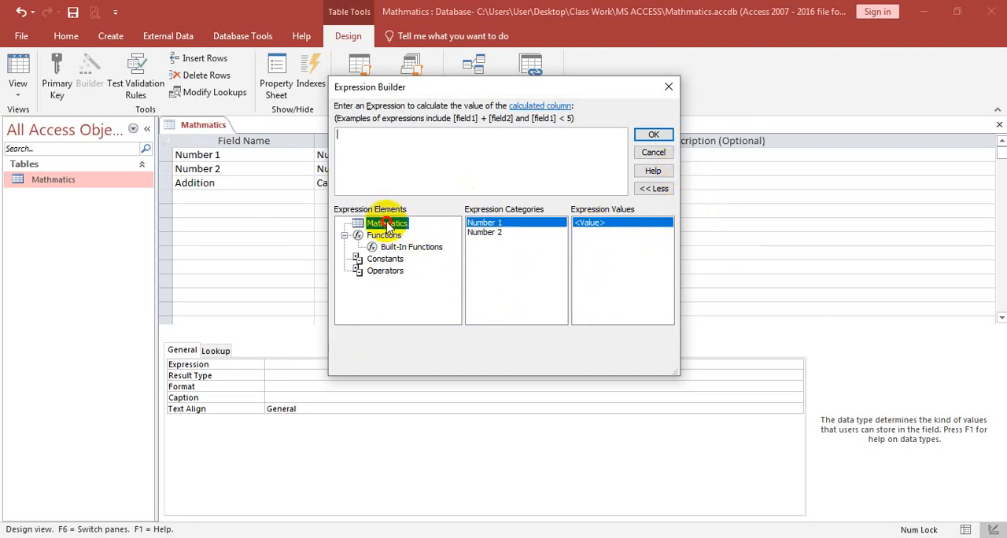
pyautogui.doubleClick(485, 226)
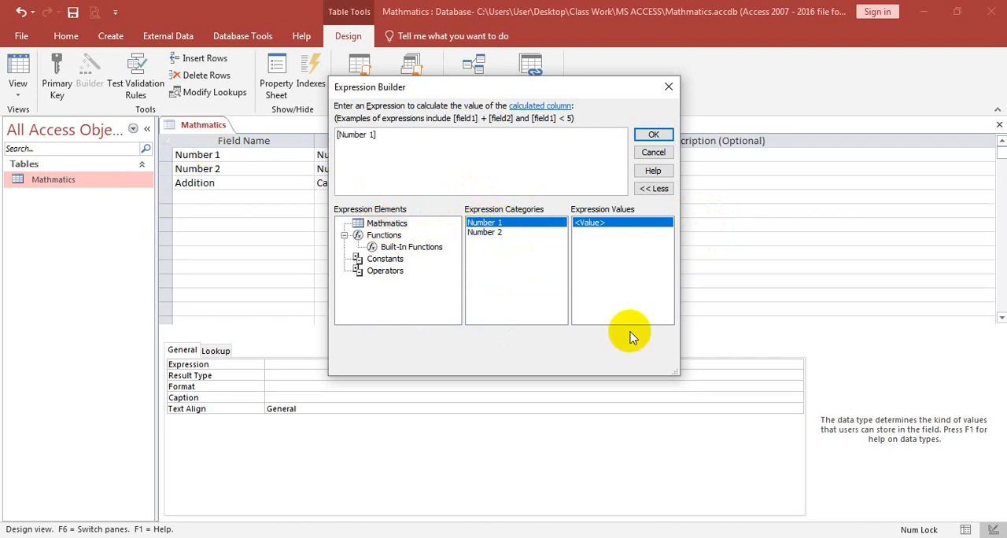
pyautogui.write('+')
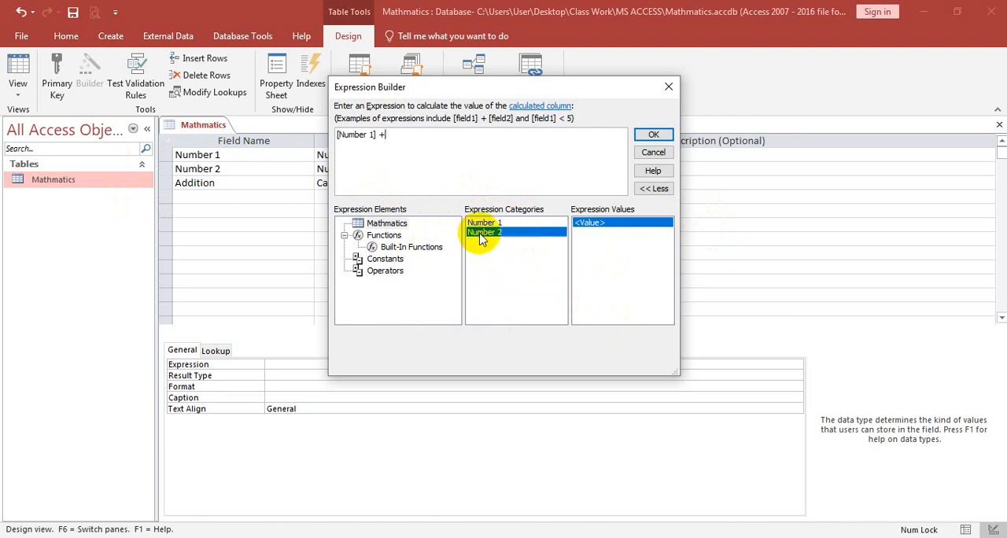
pyautogui.doubleClick(483, 232)
pyautogui.click(653, 135)
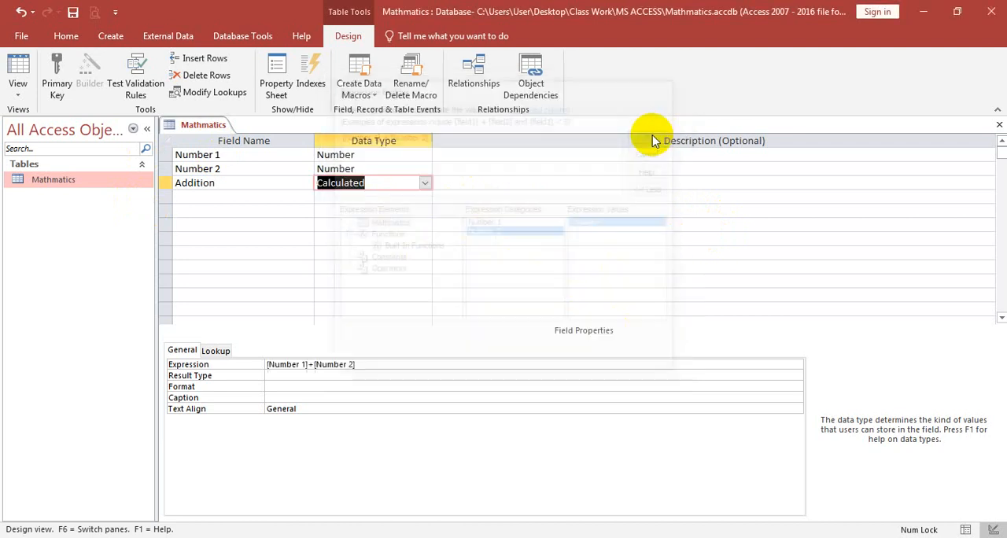
# - Save the design changes to the Mathmatics table and close it
pyautogui.rightClick(198, 128)
pyautogui.click(234, 134)
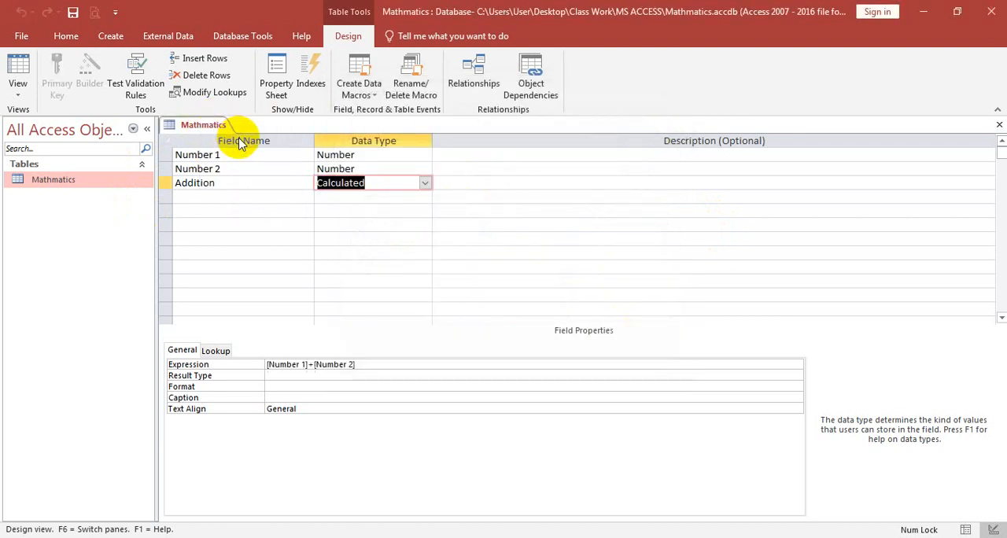
pyautogui.click(997, 124)
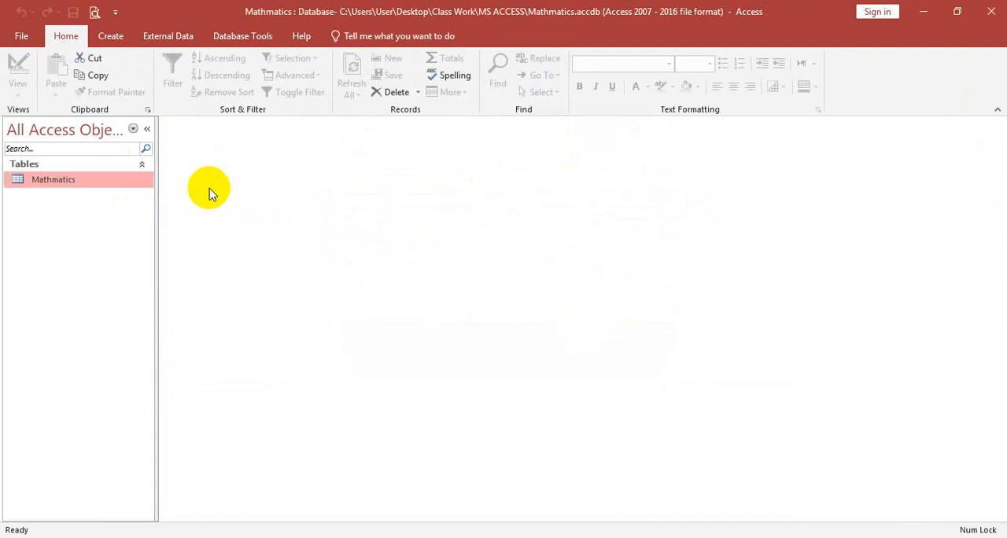
# - Reopen the Mathmatics table and enter a fourth record with 78 in Number 1 and 55 in Number 2
pyautogui.doubleClick(108, 187)
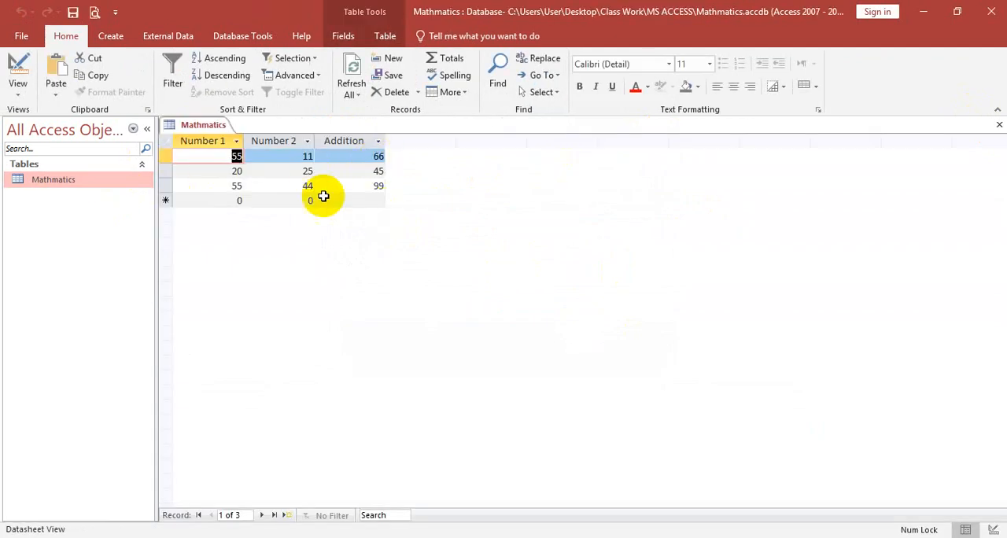
pyautogui.click(218, 201)
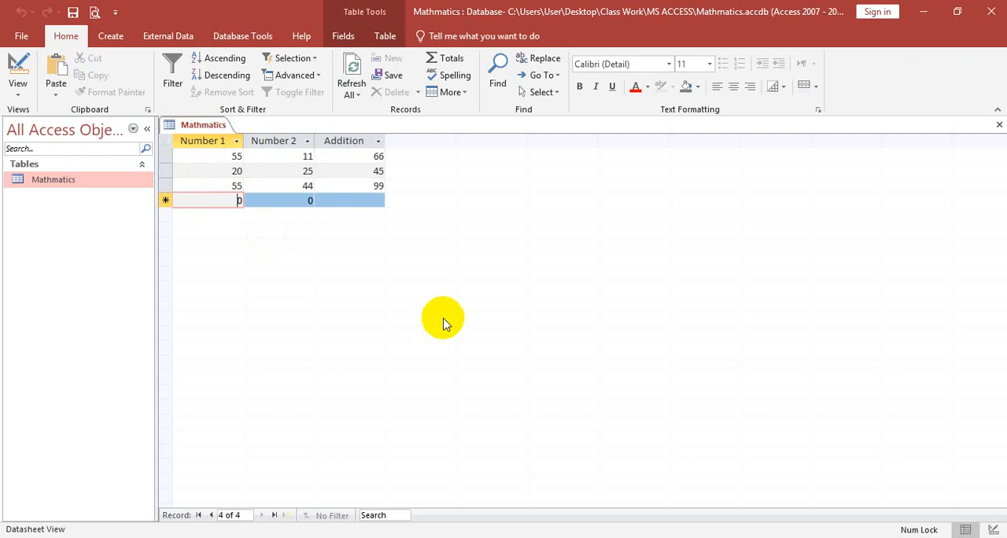
pyautogui.write('78')
pyautogui.press('Tab')
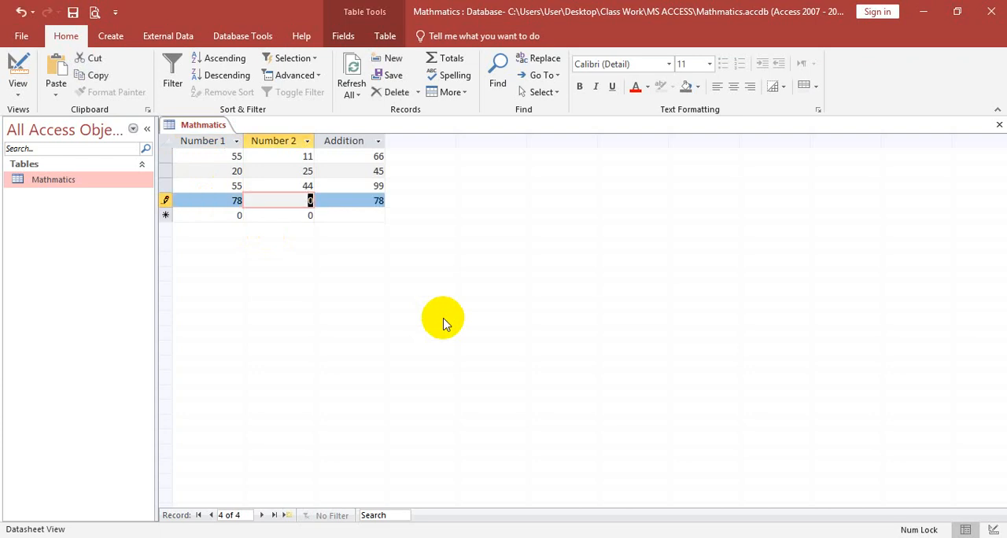
pyautogui.write('55')
pyautogui.press('Tab')
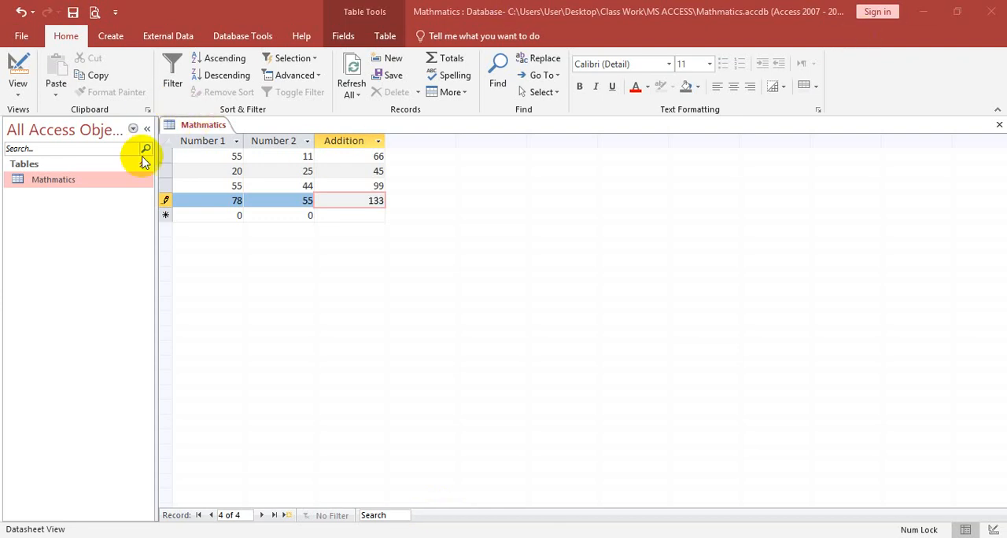
# - Switch the Mathmatics table to Design view and add a field named Minus with the Calculated data type
pyautogui.click(17, 90)
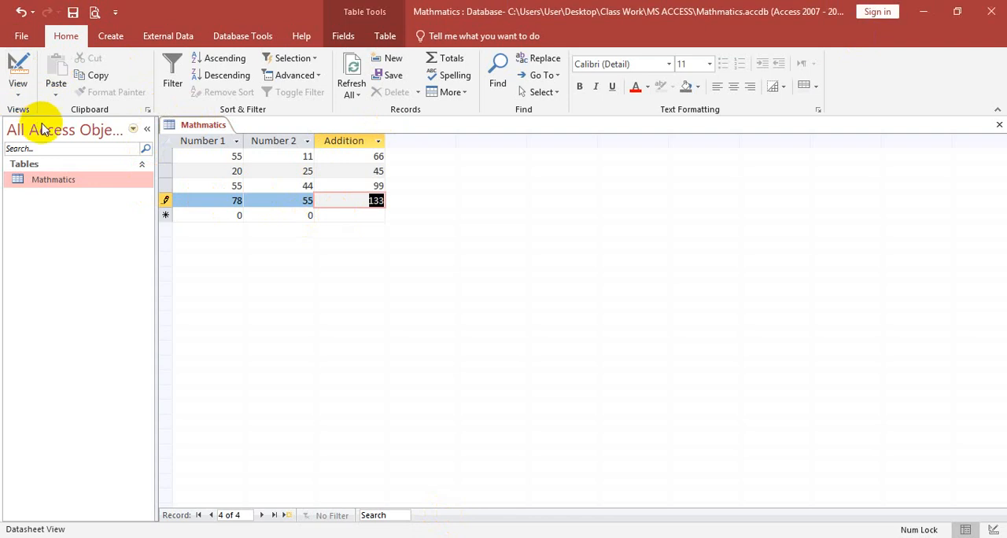
pyautogui.click(46, 147)
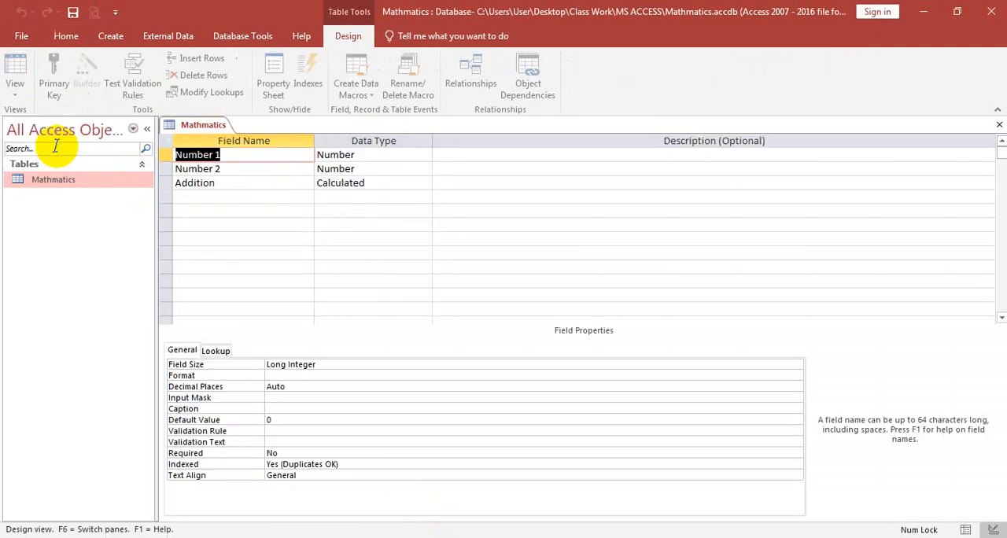
pyautogui.click(218, 195)
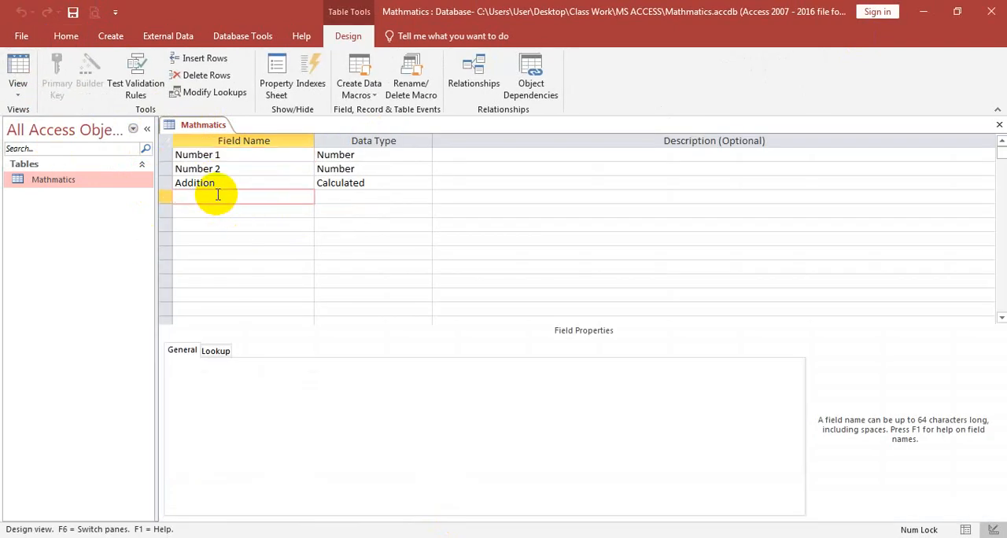
pyautogui.write('Minus')
pyautogui.press('Tab')
pyautogui.write('ca')
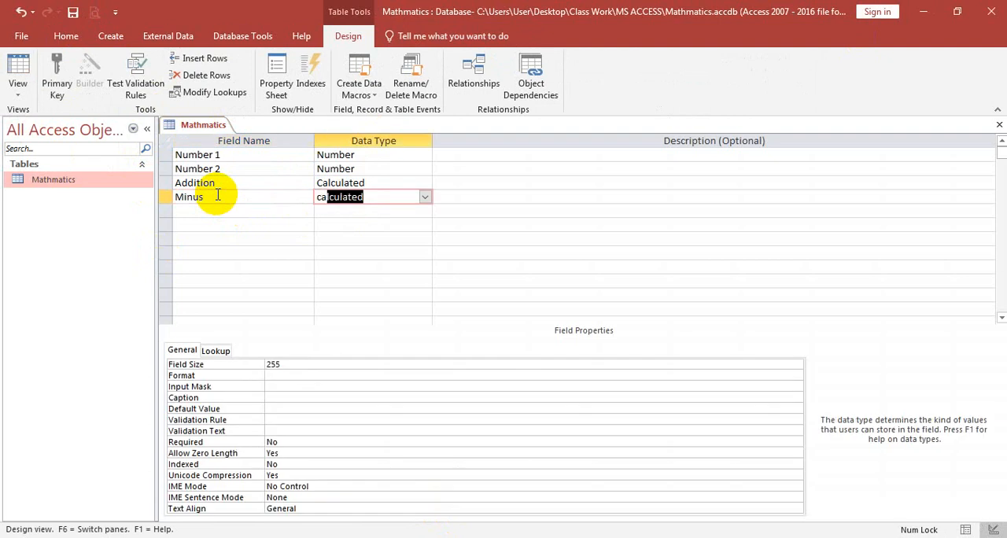
pyautogui.press('Return')
# - Build the expression [Number 1] - [Number 2] for the Minus field and accept it
pyautogui.doubleClick(489, 223)
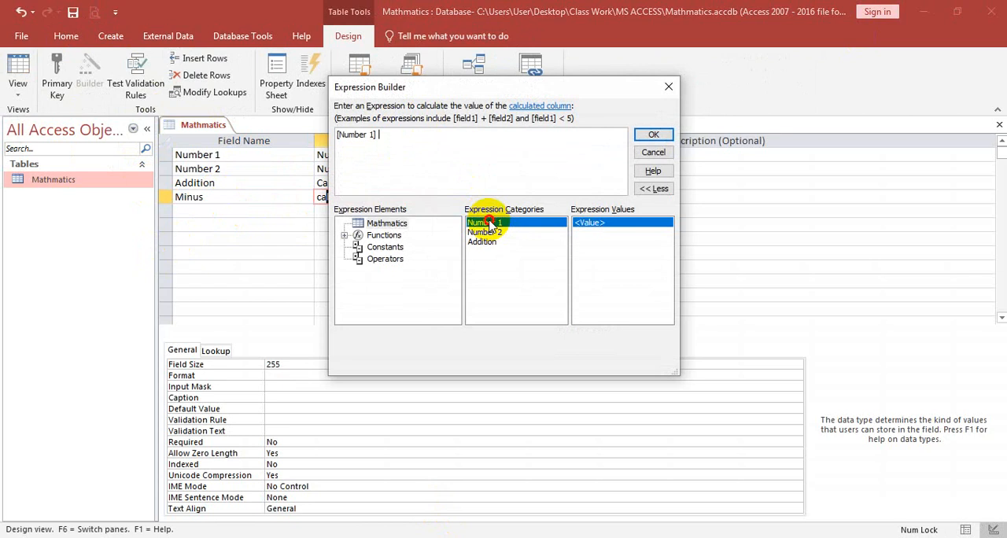
pyautogui.write('-')
pyautogui.doubleClick(483, 232)
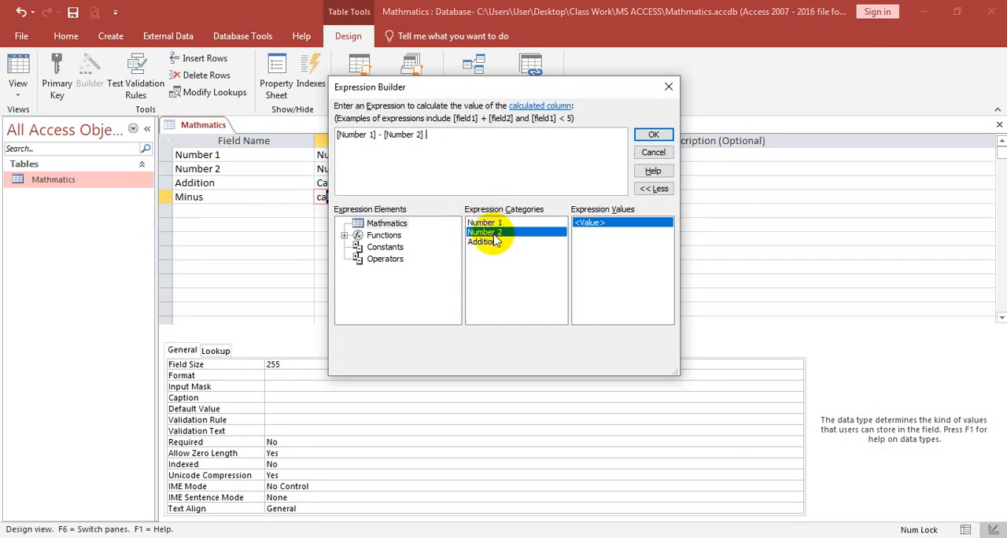
pyautogui.click(653, 134)
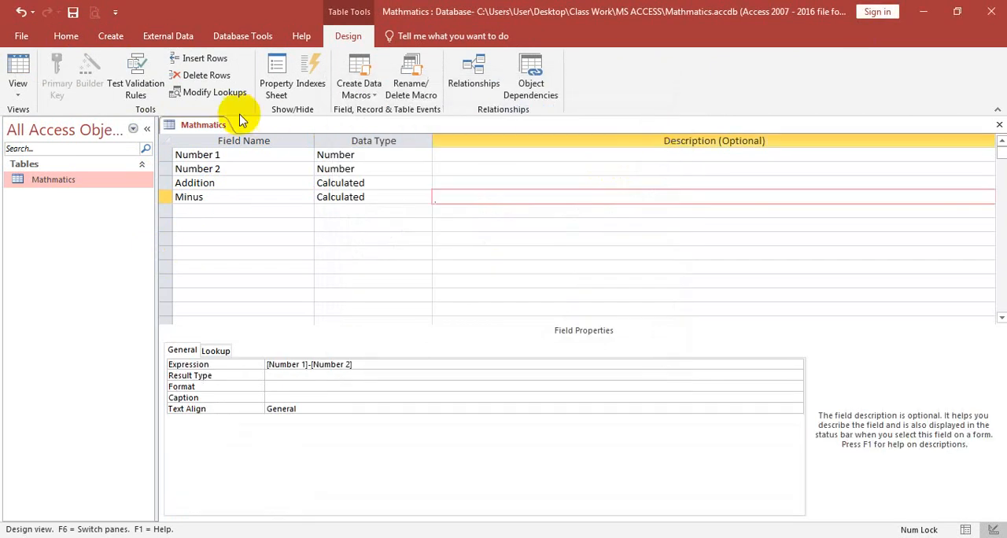
# - Save the table with its Minus field and display it in Datasheet view
pyautogui.rightClick(211, 126)
pyautogui.click(212, 128)
pyautogui.rightClick(214, 127)
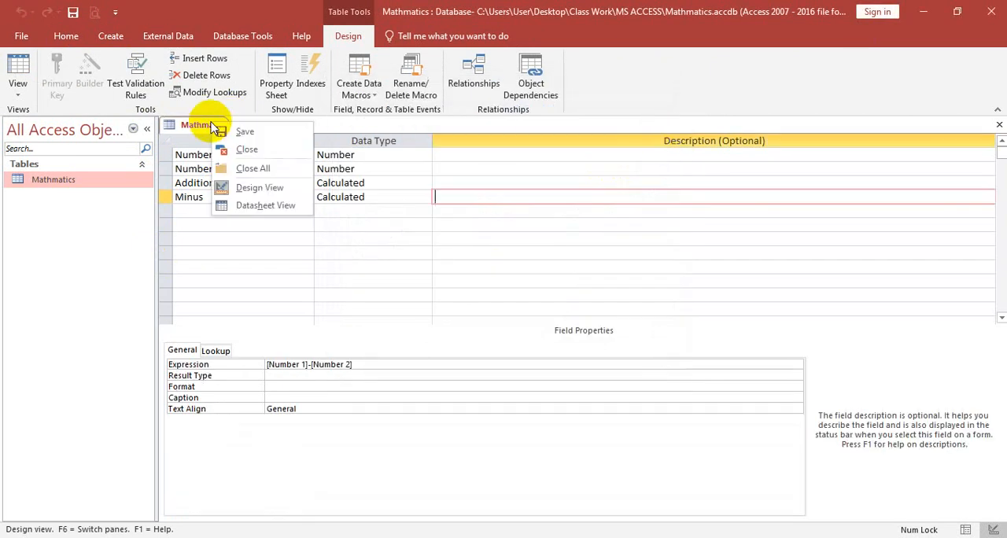
pyautogui.click(18, 94)
pyautogui.click(87, 119)
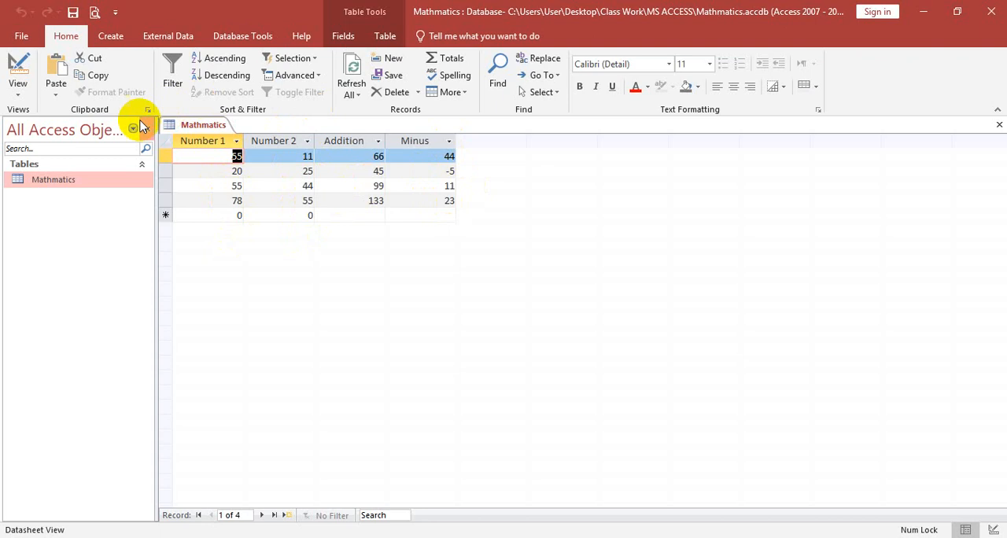
# - Return the table to Design view and add a field named Multiple with the Calculated data type
pyautogui.rightClick(209, 125)
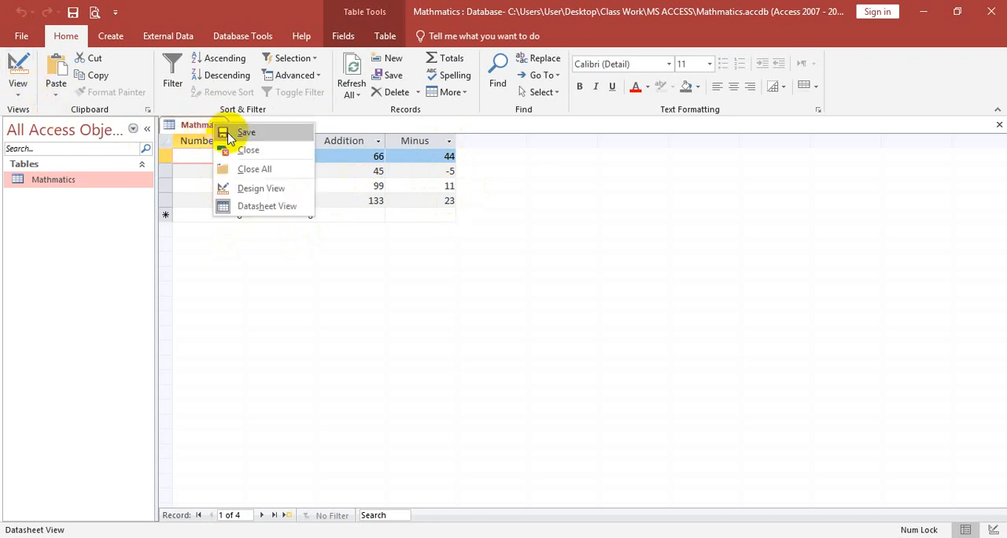
pyautogui.click(15, 93)
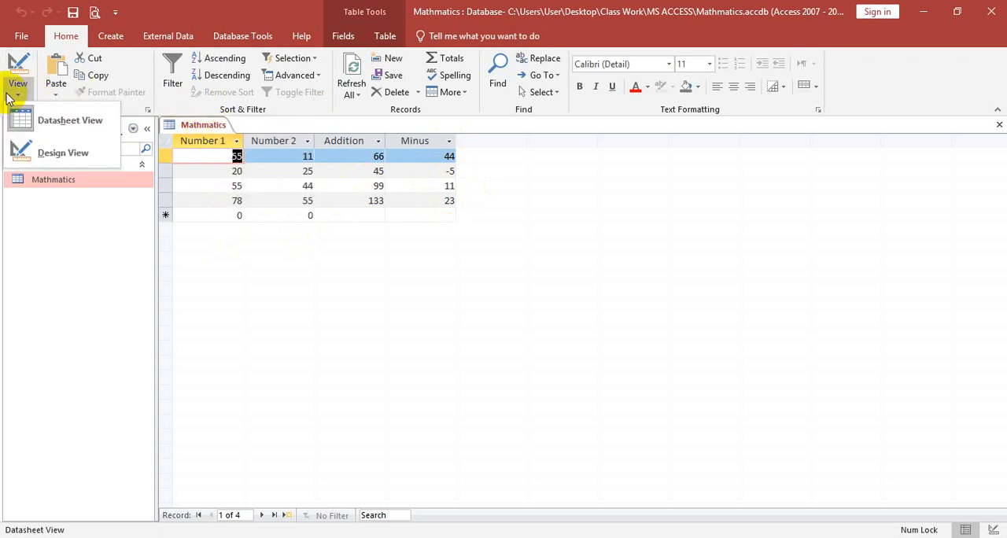
pyautogui.click(74, 151)
pyautogui.click(215, 211)
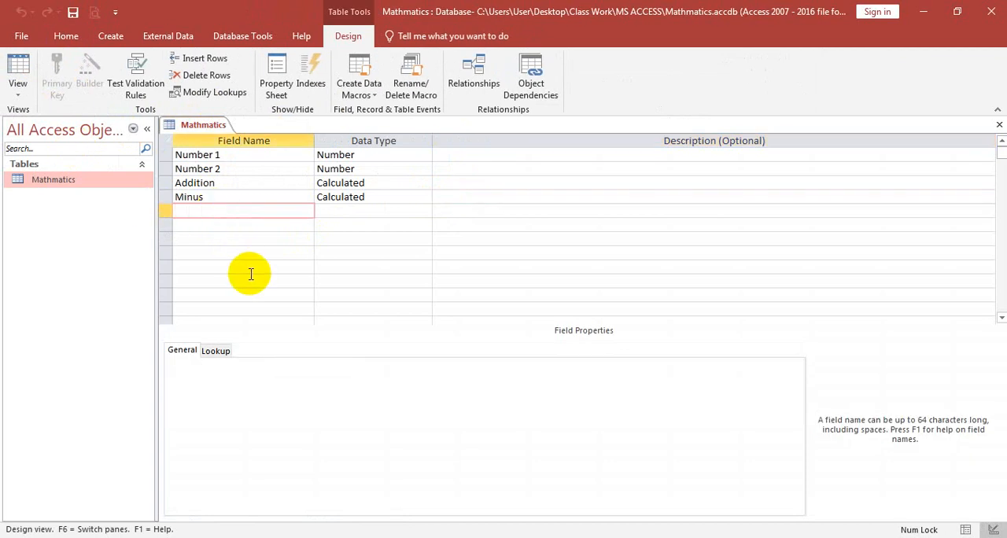
pyautogui.write('Multiple')
pyautogui.press('Tab')
pyautogui.write('cal')
pyautogui.press('Return')
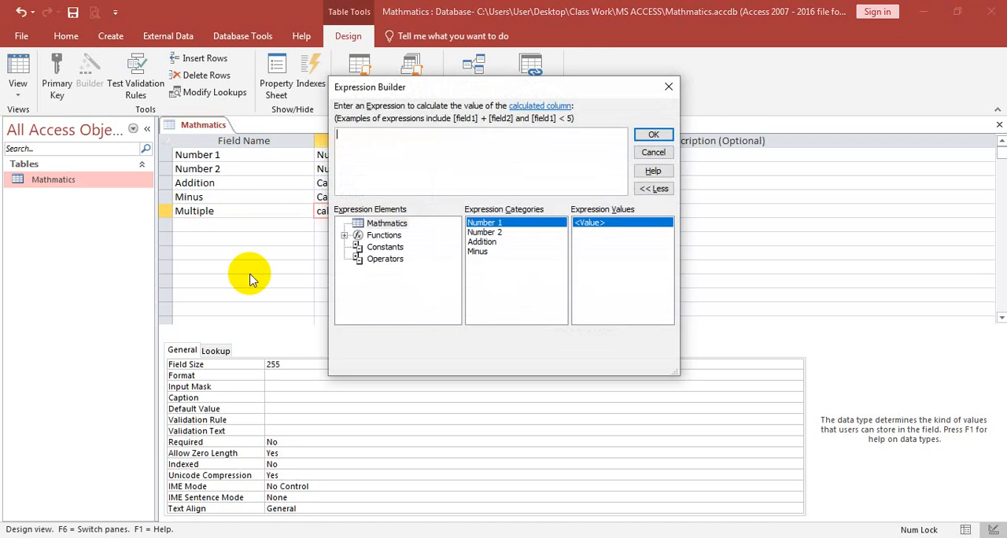
# - Build the expression [Number 1] * [Number 2] for the Multiple field and accept it
pyautogui.doubleClick(495, 224)
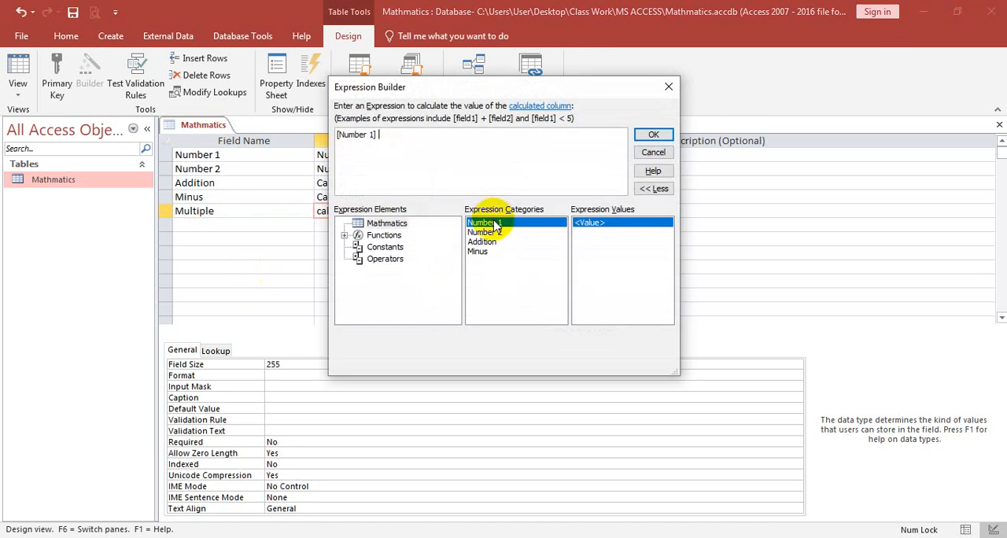
pyautogui.write('*')
pyautogui.doubleClick(486, 232)
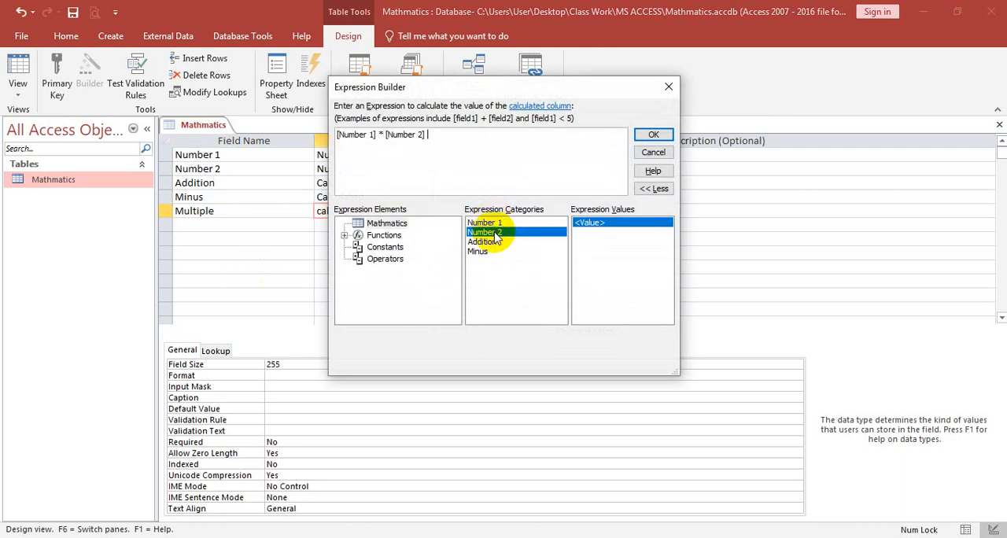
pyautogui.click(646, 136)
# - Add a field named Divided below Multiple with the Calculated data type
pyautogui.click(225, 226)
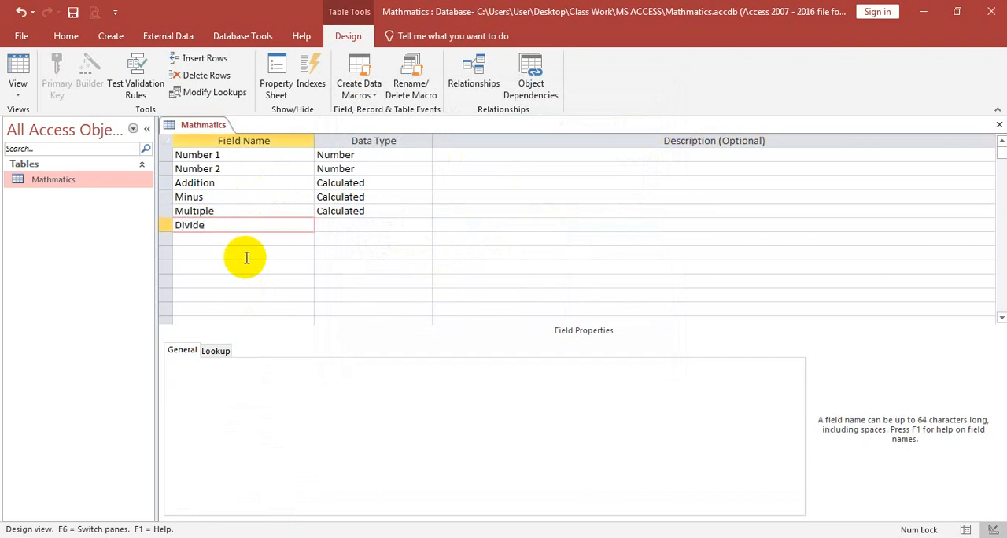
pyautogui.press('Tab')
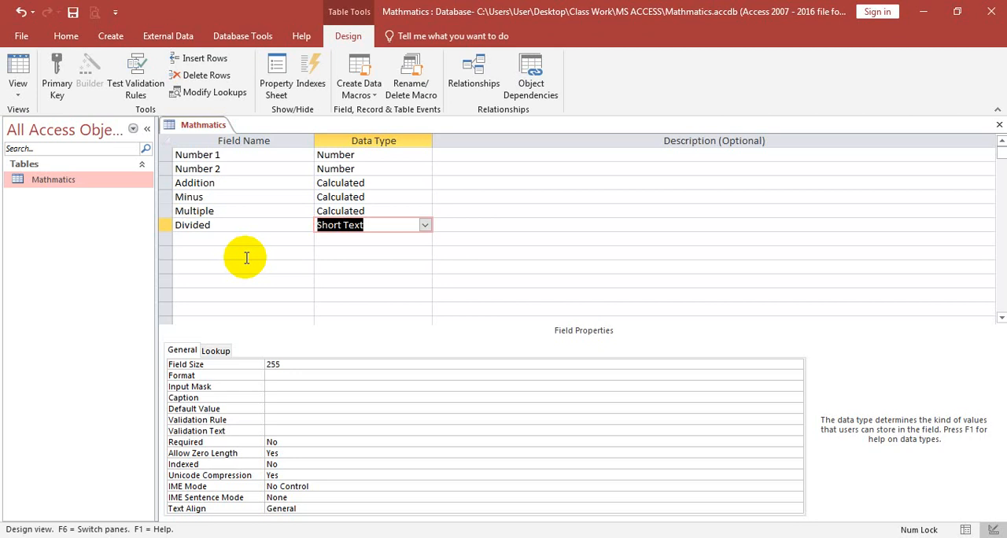
pyautogui.write('cal')
pyautogui.press('Return')
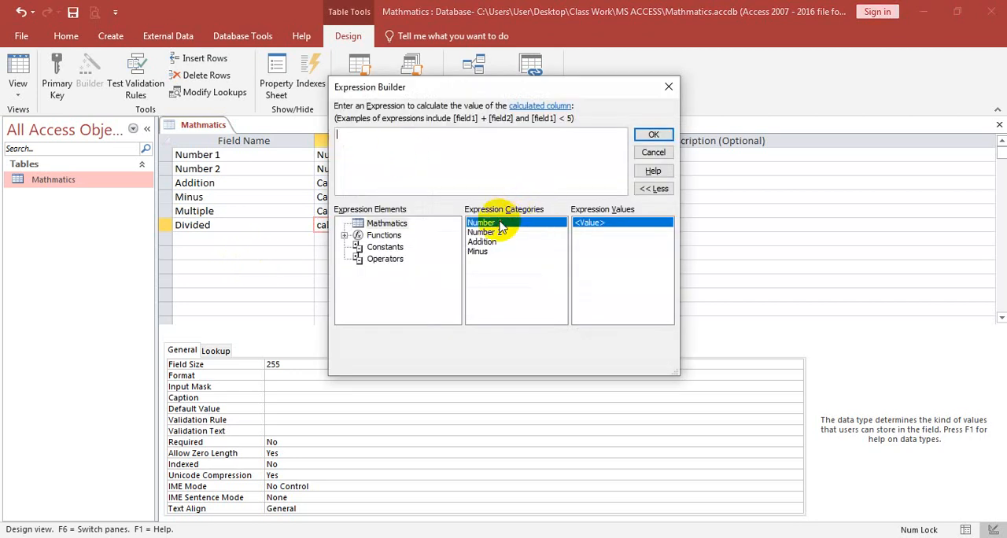
# - Build the expression [Number 1] / [Number 2] for the Divided field and accept it
pyautogui.doubleClick(499, 224)
pyautogui.write('/')
pyautogui.click(497, 233)
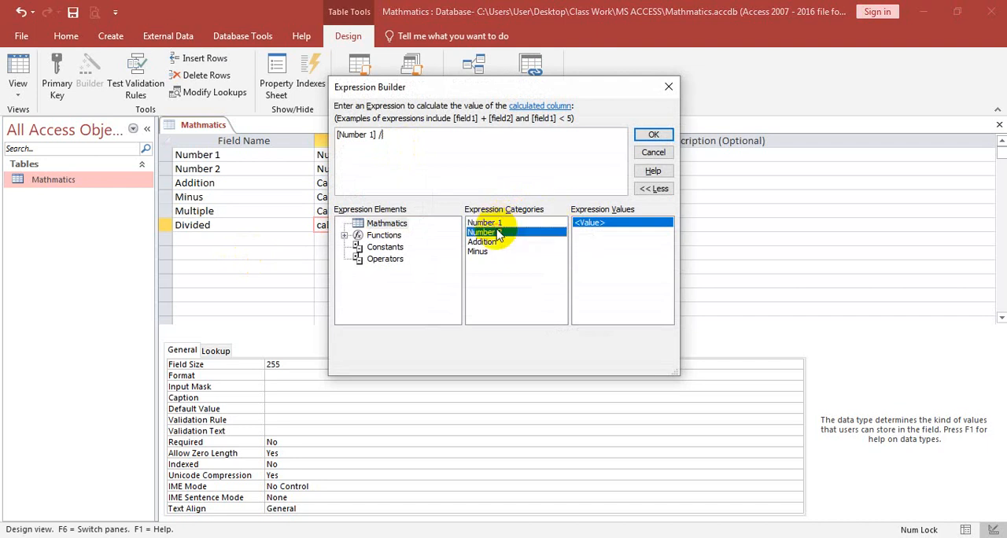
pyautogui.doubleClick(497, 233)
pyautogui.click(653, 135)
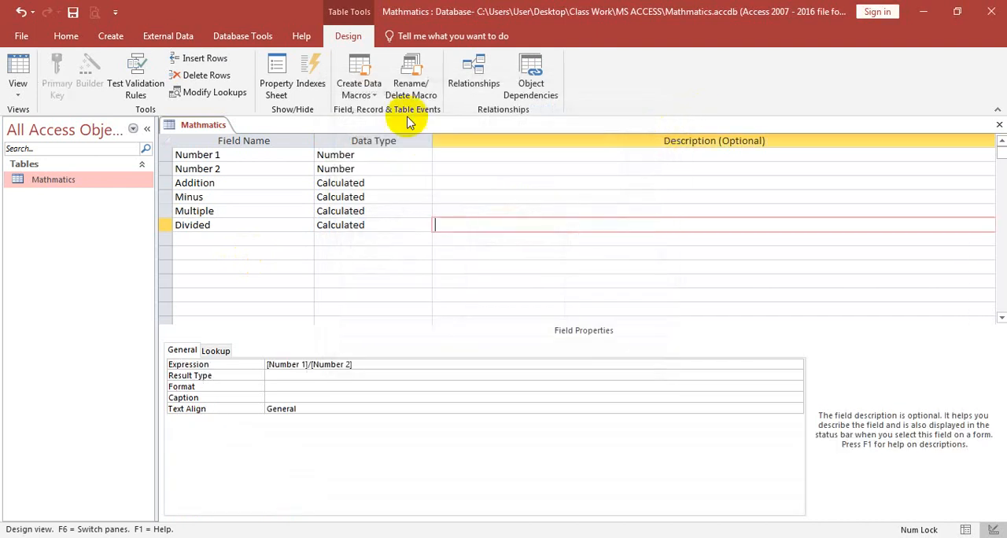
# - Save the Mathmatics table design and switch the table to Datasheet view
pyautogui.rightClick(228, 126)
pyautogui.click(209, 126)
pyautogui.rightClick(211, 126)
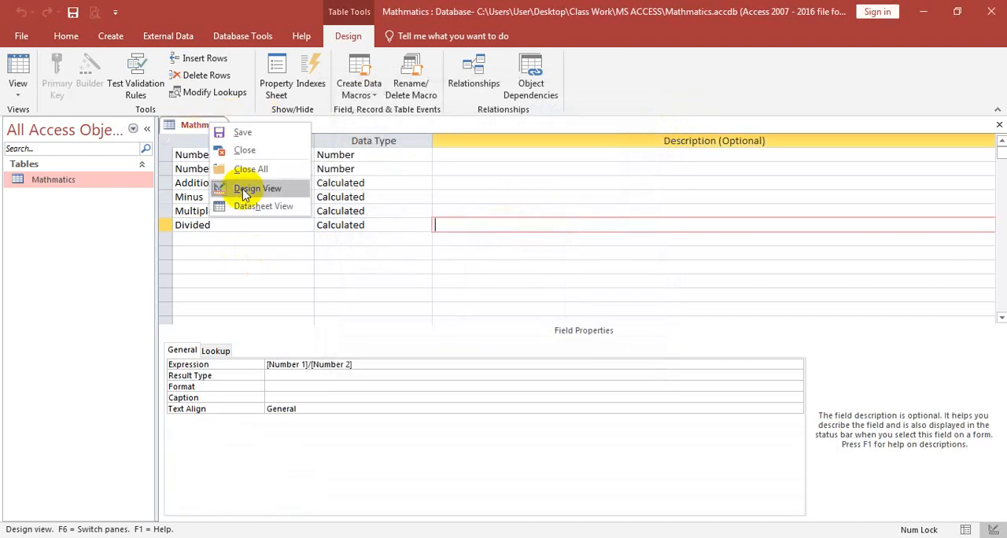
pyautogui.click(17, 86)
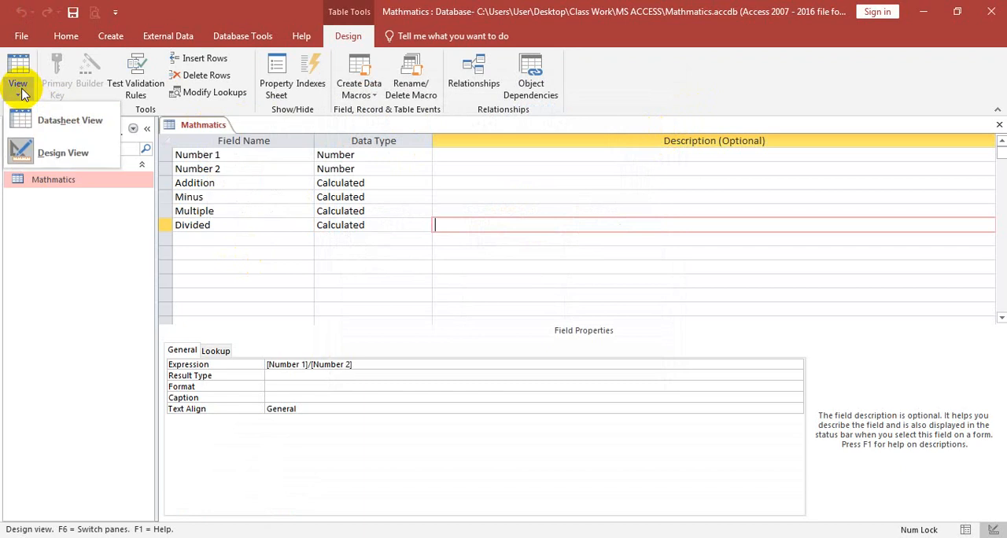
pyautogui.click(69, 118)
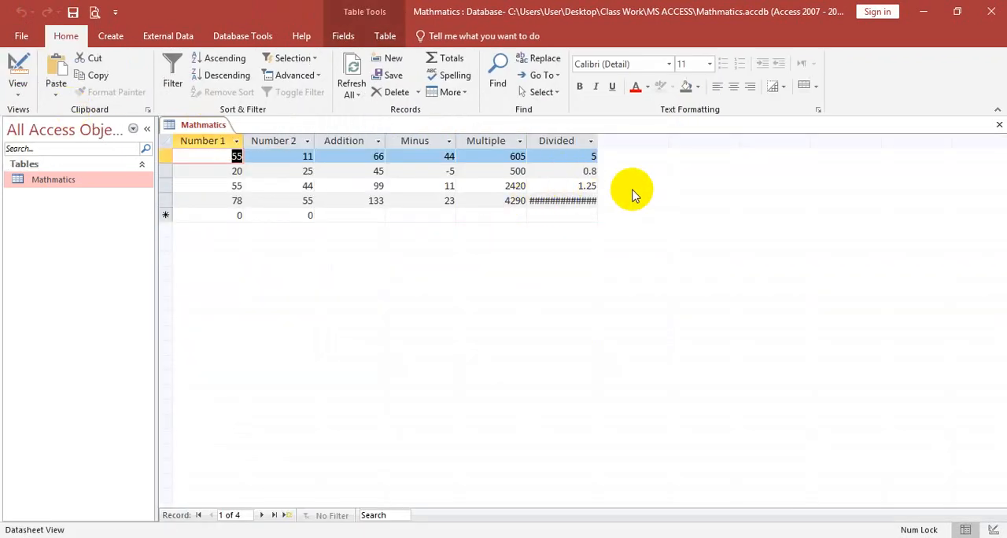
# - Widen the Divided column of the datasheet so its longest value fits in full
pyautogui.click(592, 141)
pyautogui.click(593, 142)
pyautogui.click(595, 142)
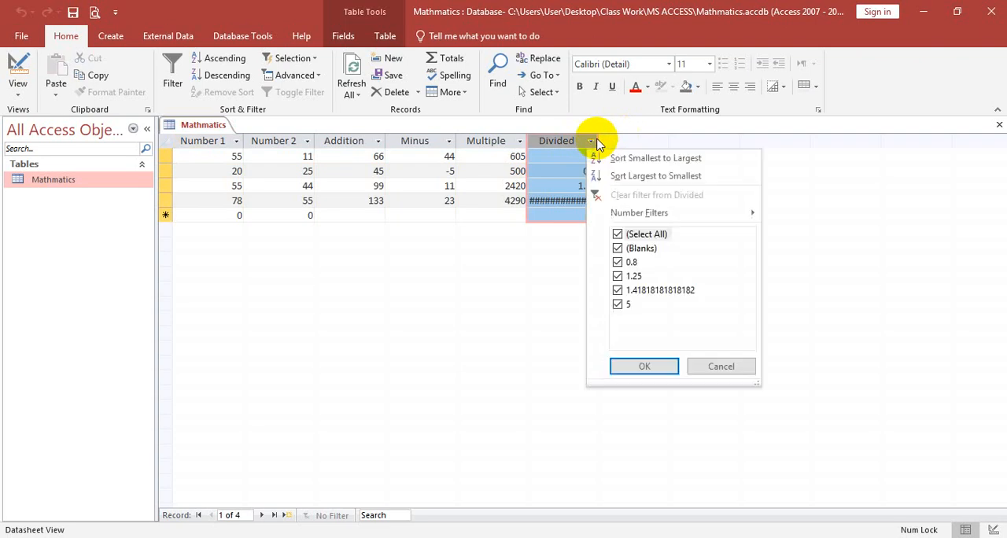
pyautogui.click(596, 142)
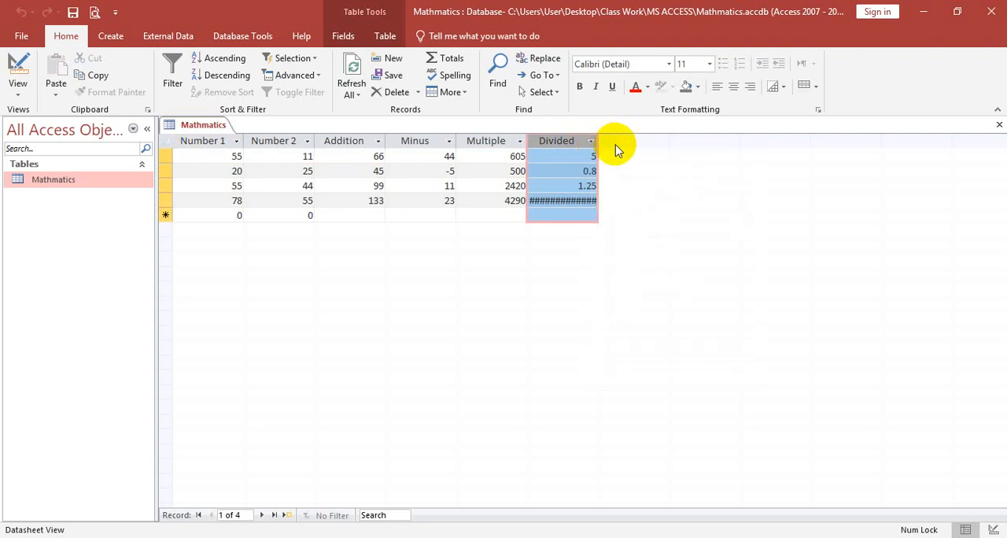
pyautogui.moveTo(598, 141); pyautogui.dragTo(706, 162)
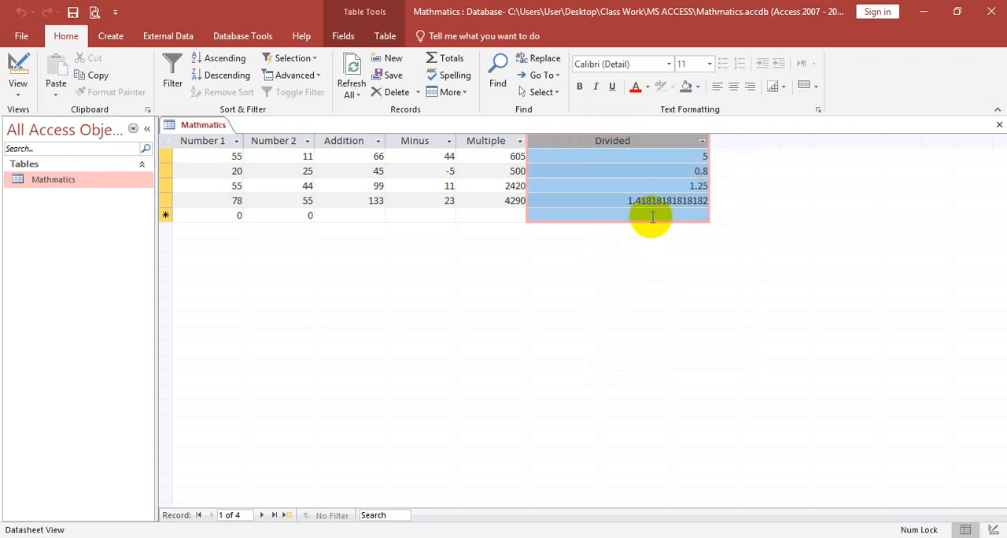
# - Check the calculated Multiple and Divided values against Number 1 and Number 2 in the first two records
pyautogui.click(502, 140)
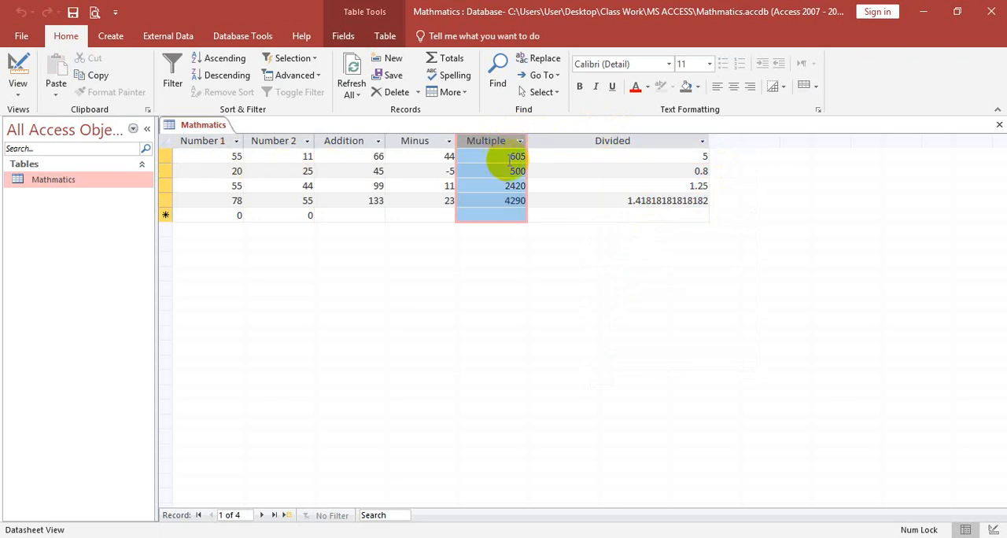
pyautogui.click(234, 171)
pyautogui.click(294, 172)
pyautogui.moveTo(295, 172); pyautogui.dragTo(526, 171)
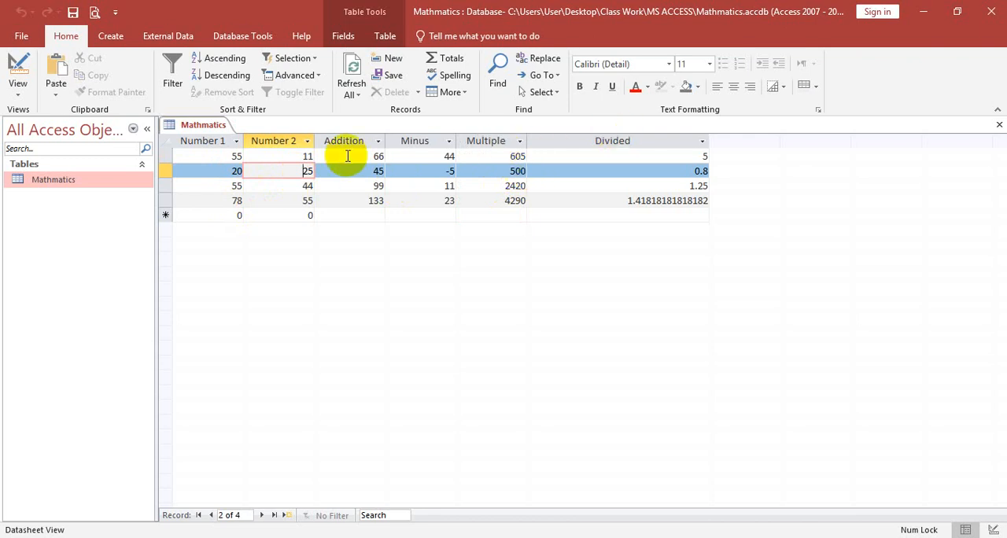
pyautogui.click(239, 155)
pyautogui.moveTo(288, 154); pyautogui.dragTo(697, 157)
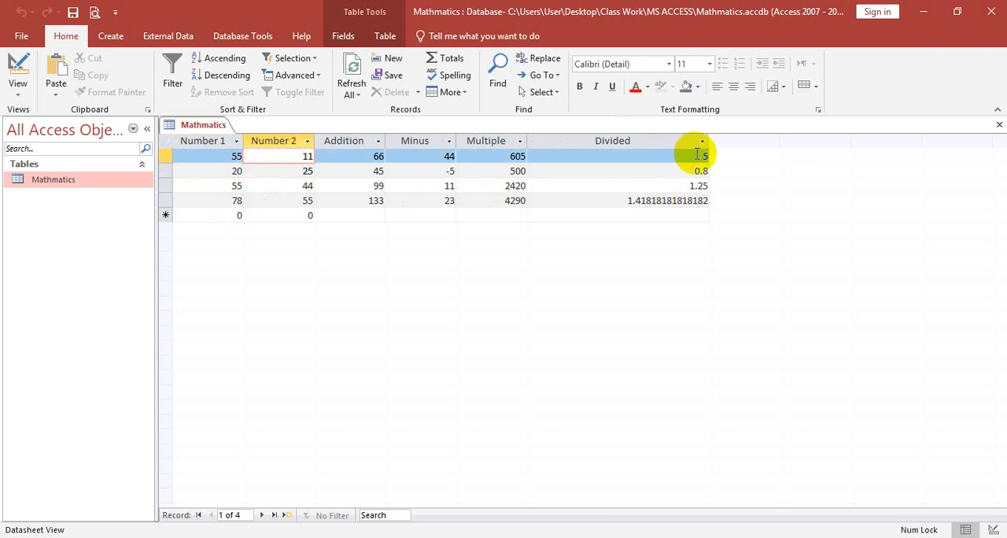
pyautogui.click(238, 170)
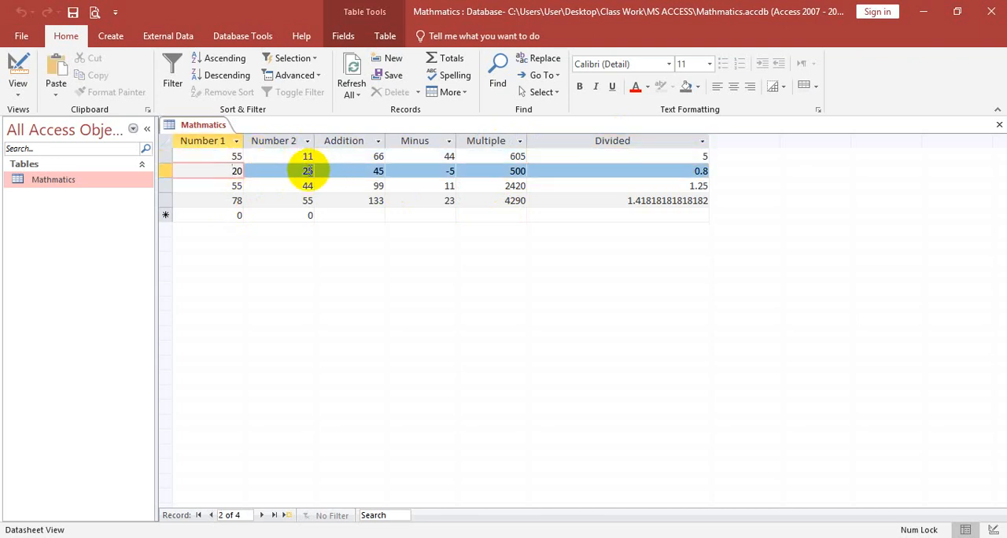
pyautogui.click(303, 171)
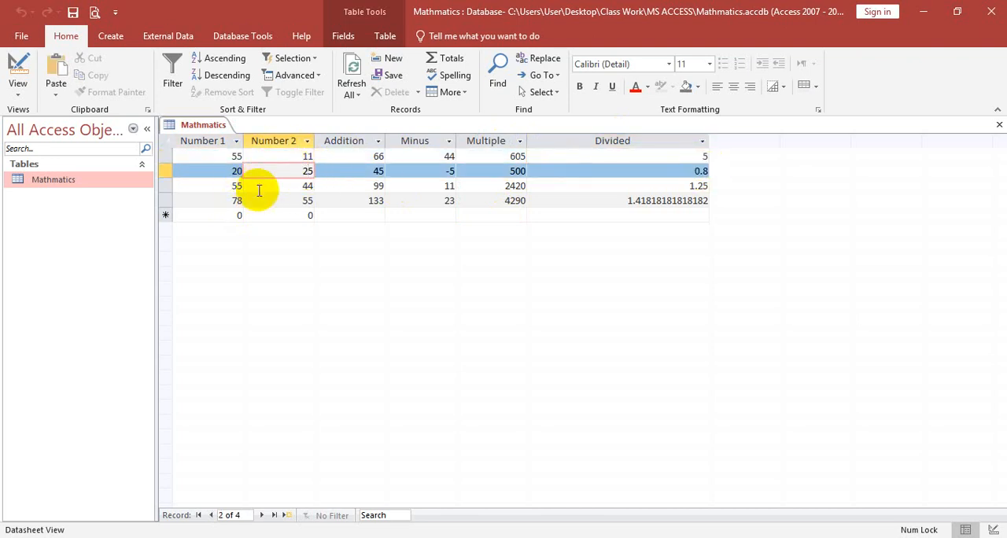